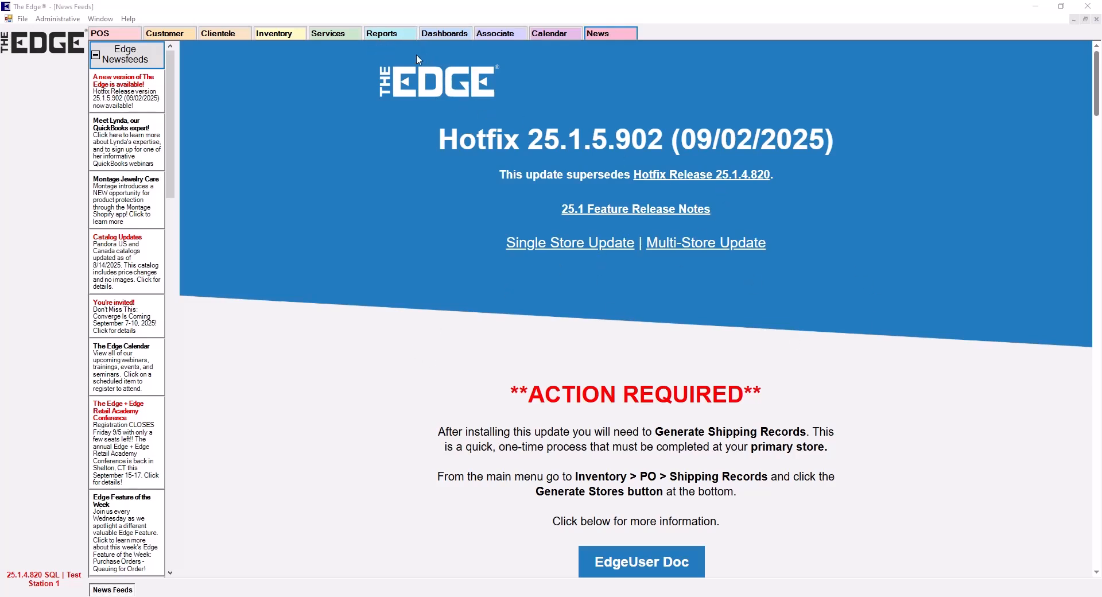
Display the available reports and look through the customized report list
left_click(393, 35)
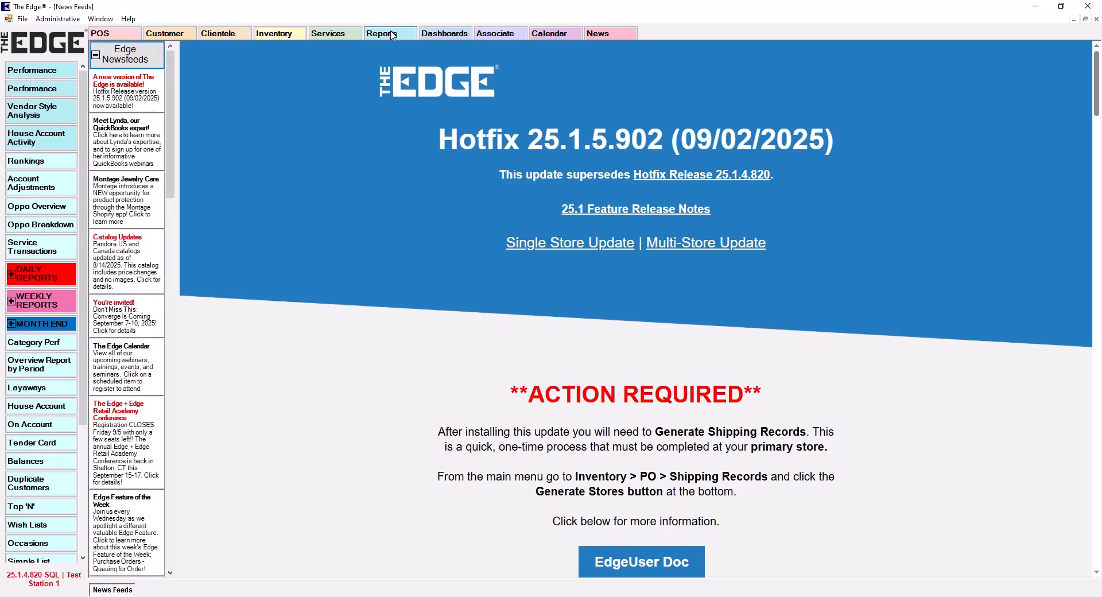
scroll(83, 474, "down", 5)
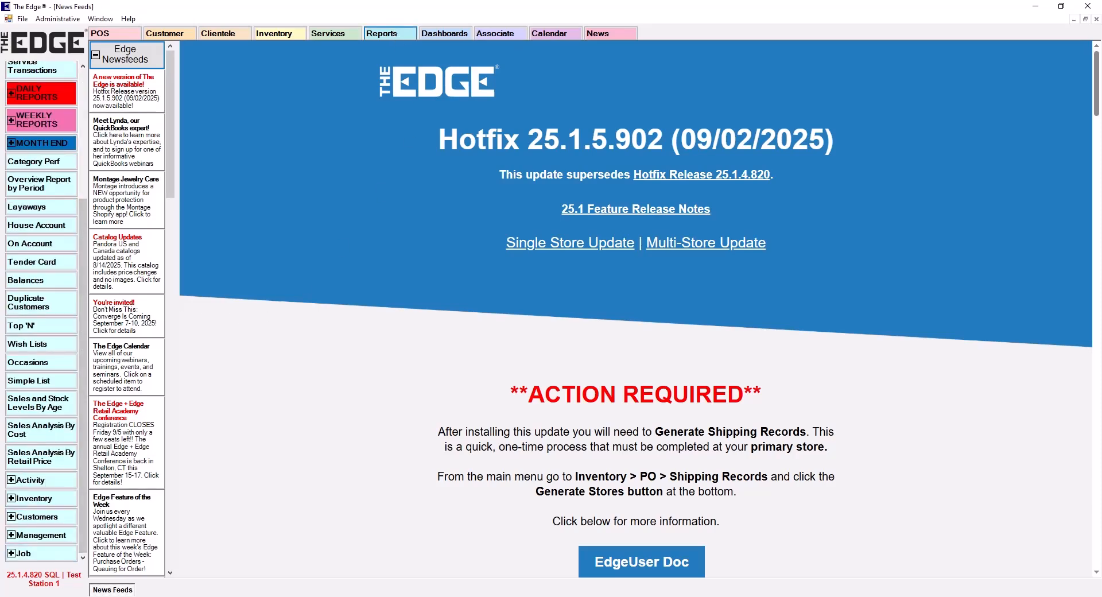
scroll(86, 474, "up", 5)
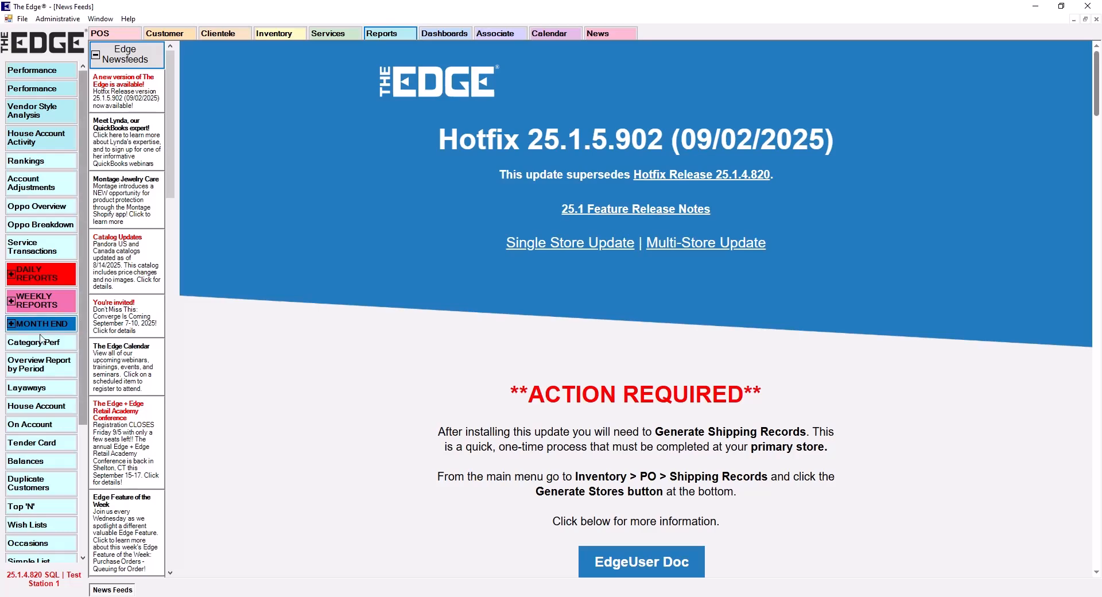
Open the report manager, identifying with the associate ID and password, and look through the report tree
left_click(60, 20)
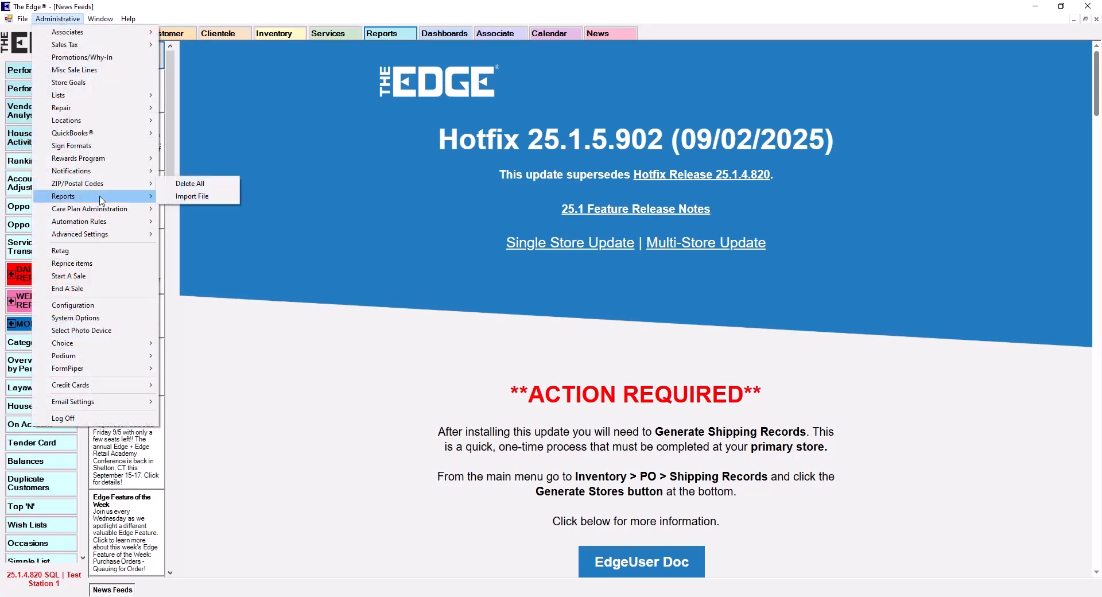
mouse_move(101, 199)
left_click(212, 199)
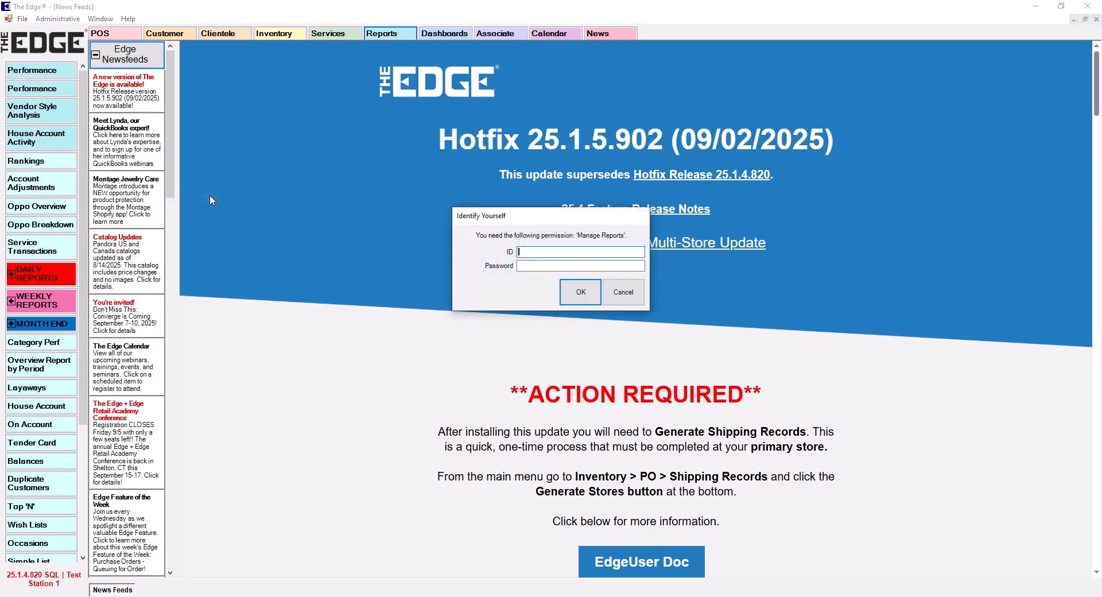
left_click(580, 291)
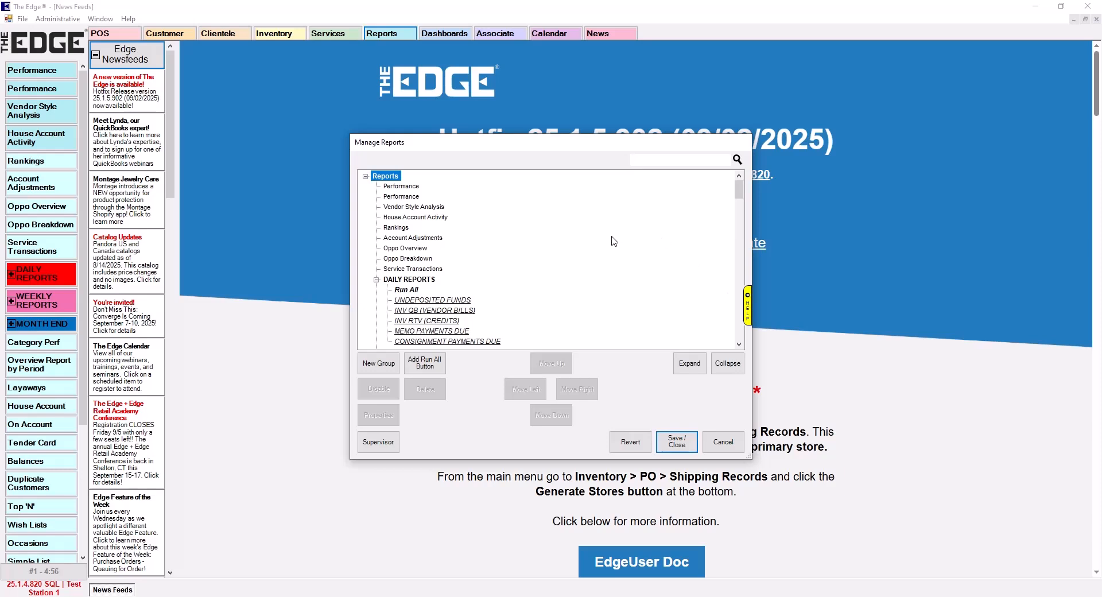
scroll(481, 285, "down", 1)
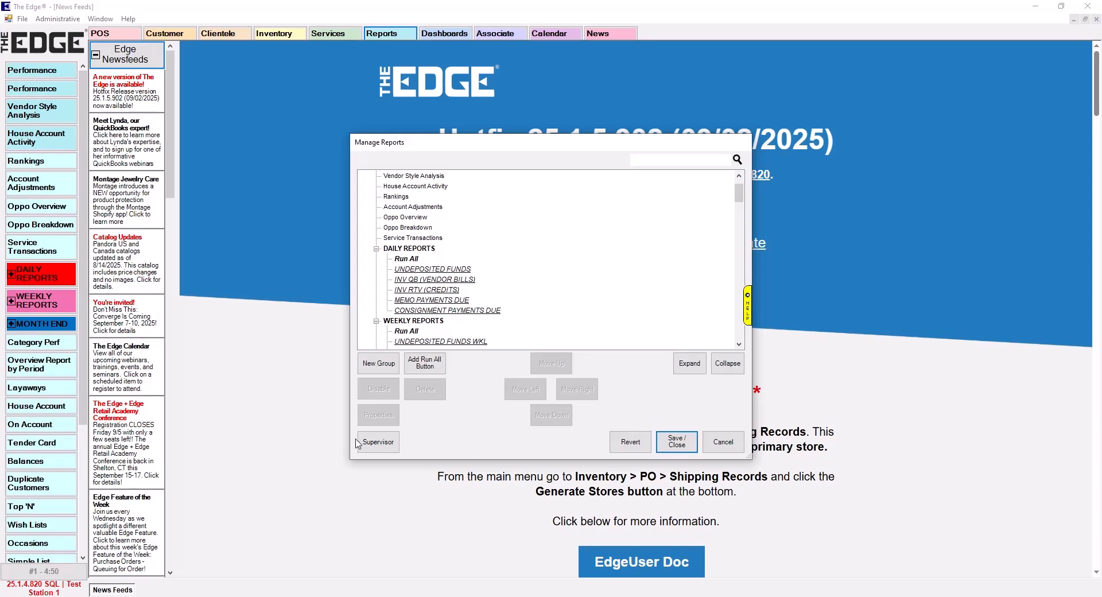
Request a reset of the reports to program defaults, authorizing the override with the associate number, password and the note "reset"
left_click(382, 439)
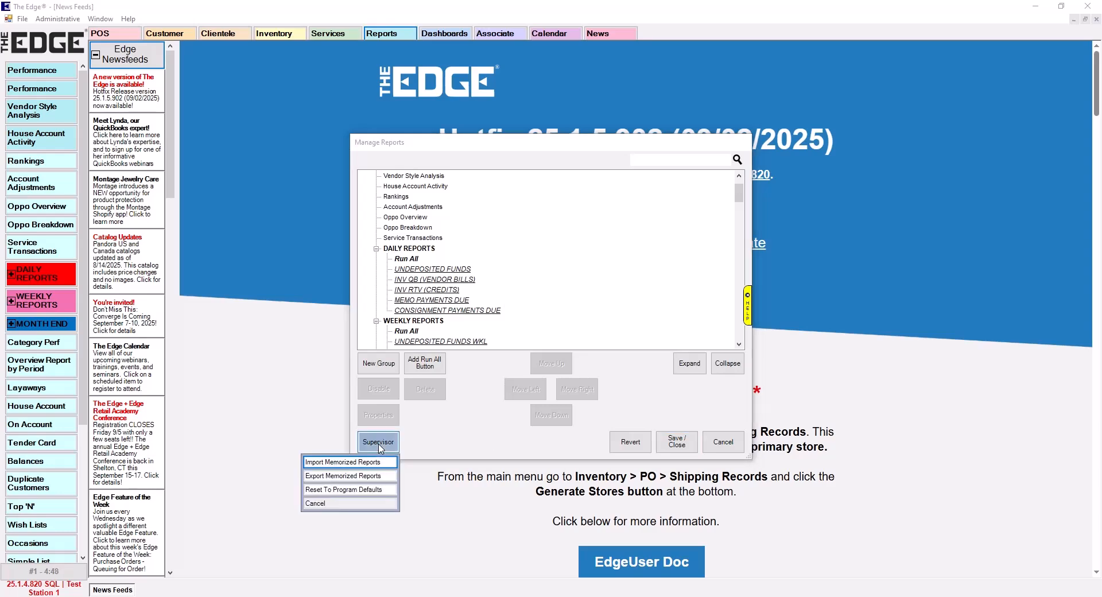
left_click(360, 490)
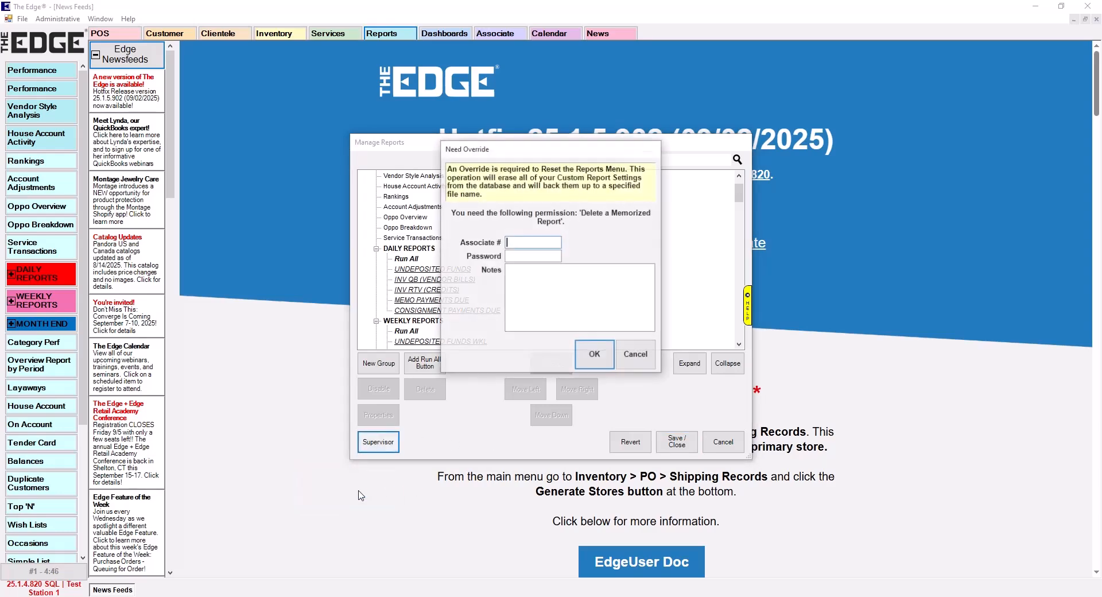
type("1")
key("Tab")
type("1")
key("Tab")
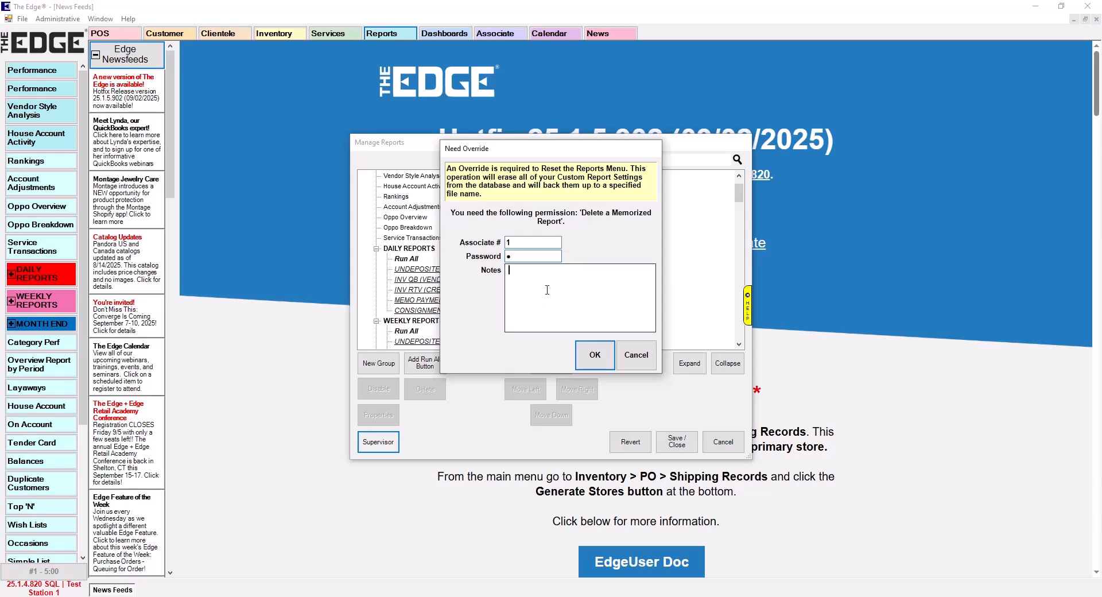
type("reset")
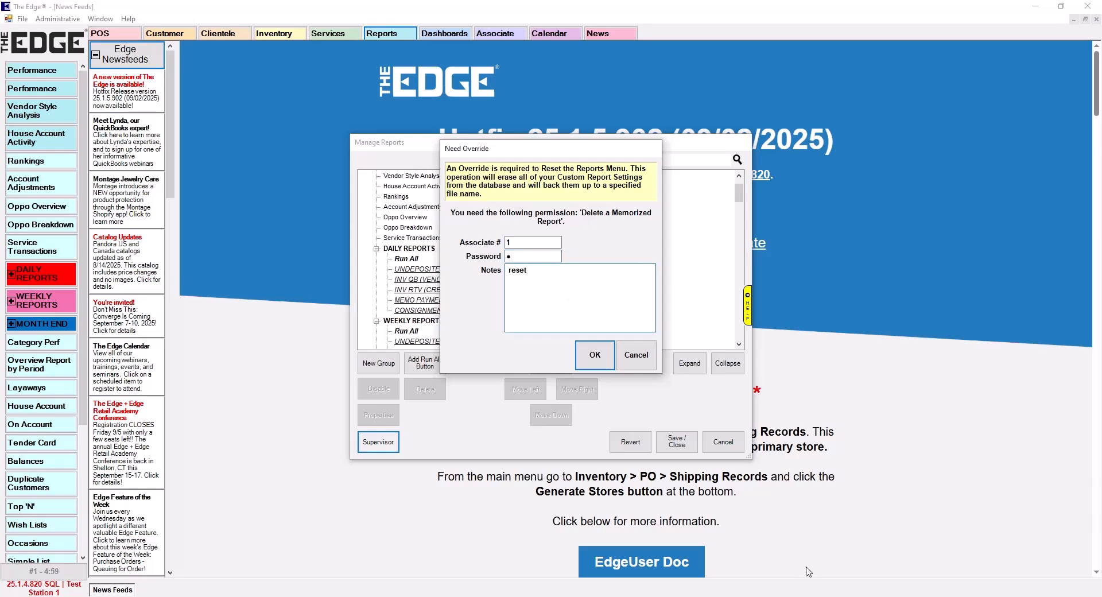
left_click(594, 355)
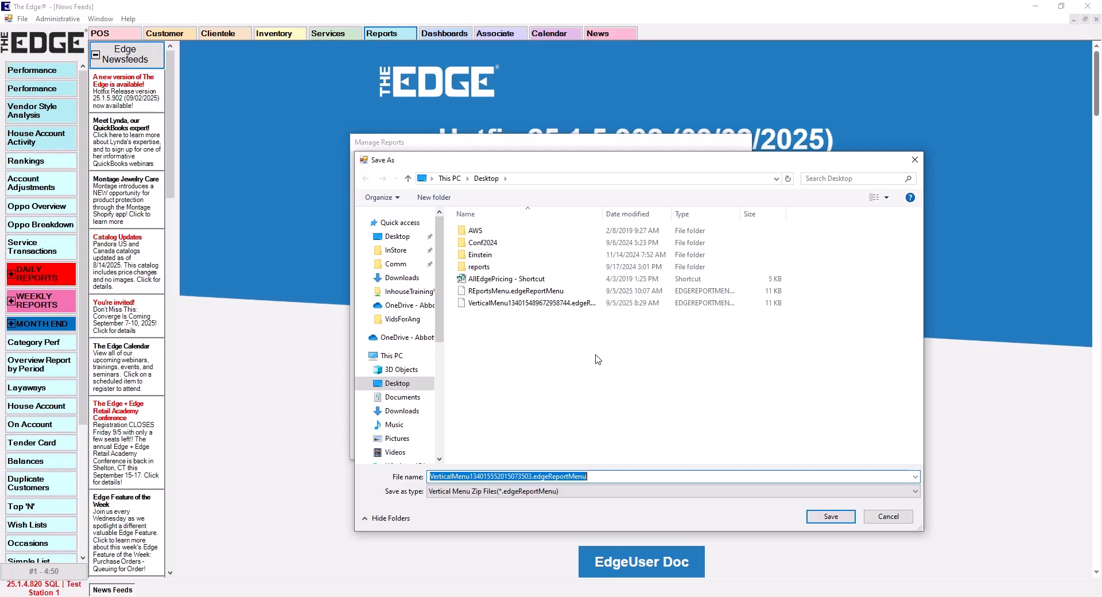
Back up the report menu over REportsMenu.edgeReportMenu on the Desktop, replacing the existing file, and save the reset report list
left_click(526, 296)
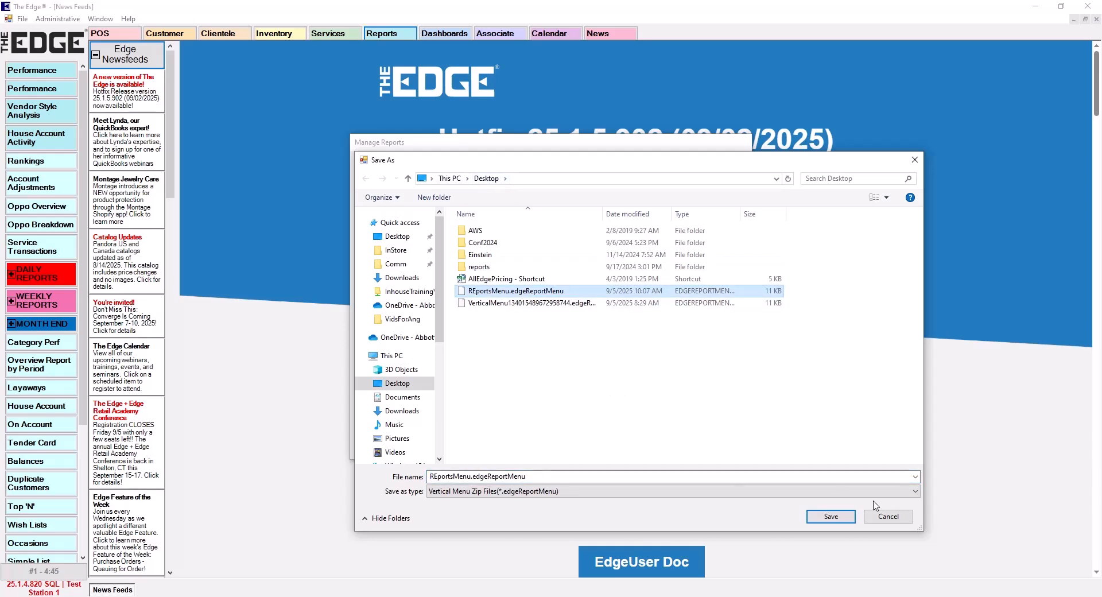
left_click(842, 518)
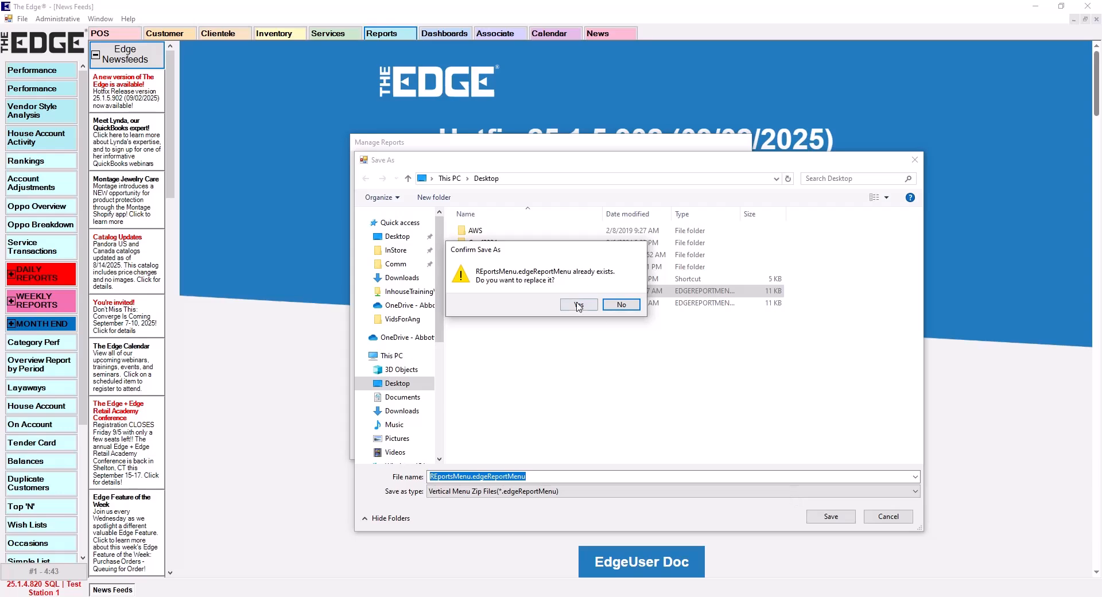
left_click(622, 305)
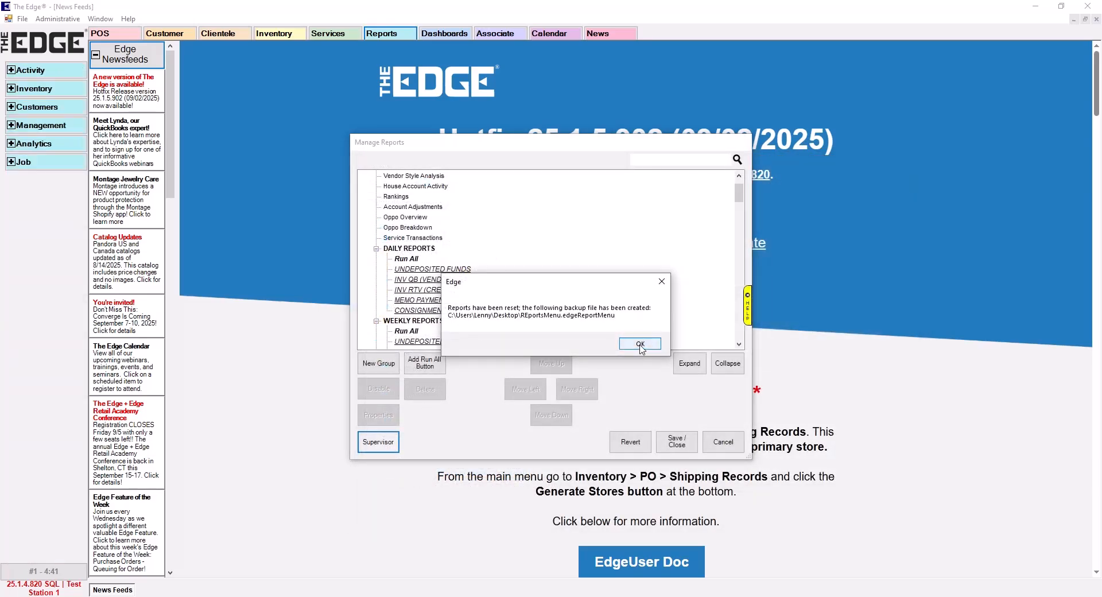
left_click(641, 344)
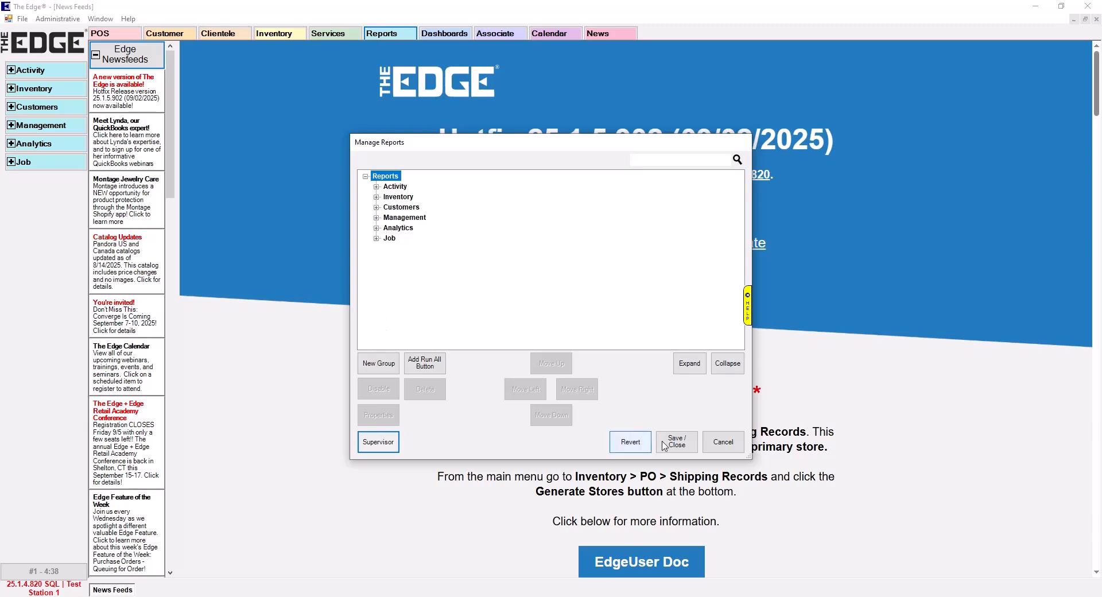
left_click(687, 448)
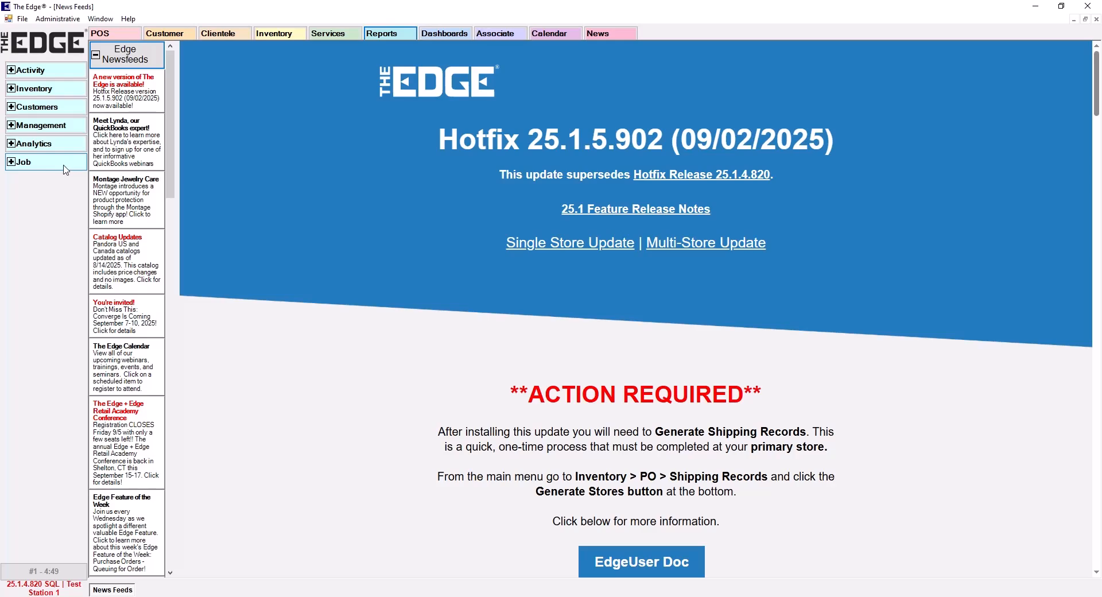
Reopen the report manager and load REportsMenu.edgeReportMenu from the Desktop as the source for importing memorized reports
left_click(57, 19)
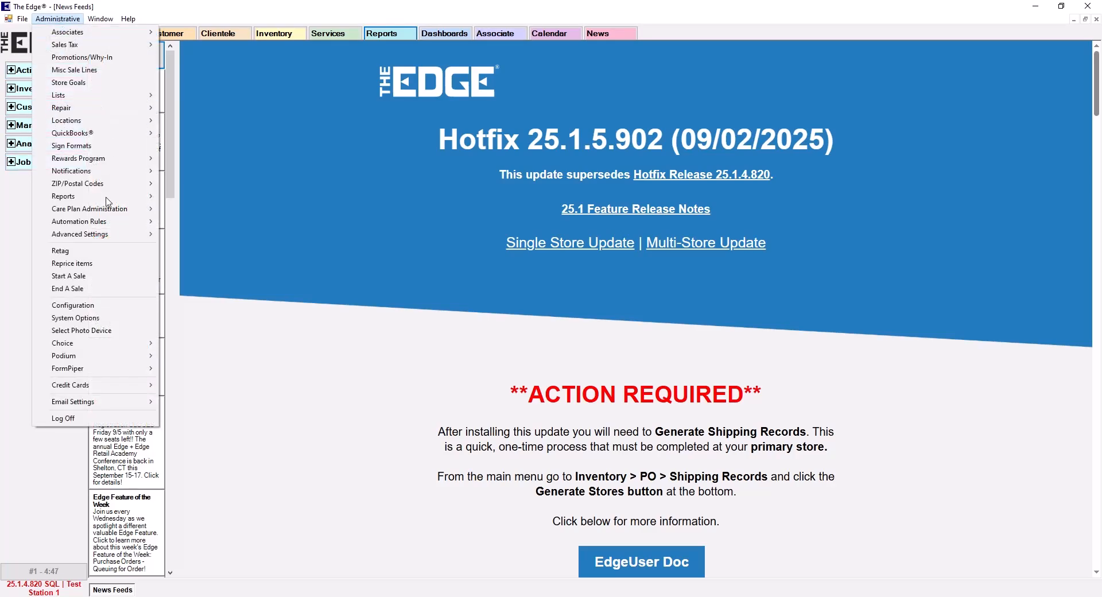
mouse_move(86, 197)
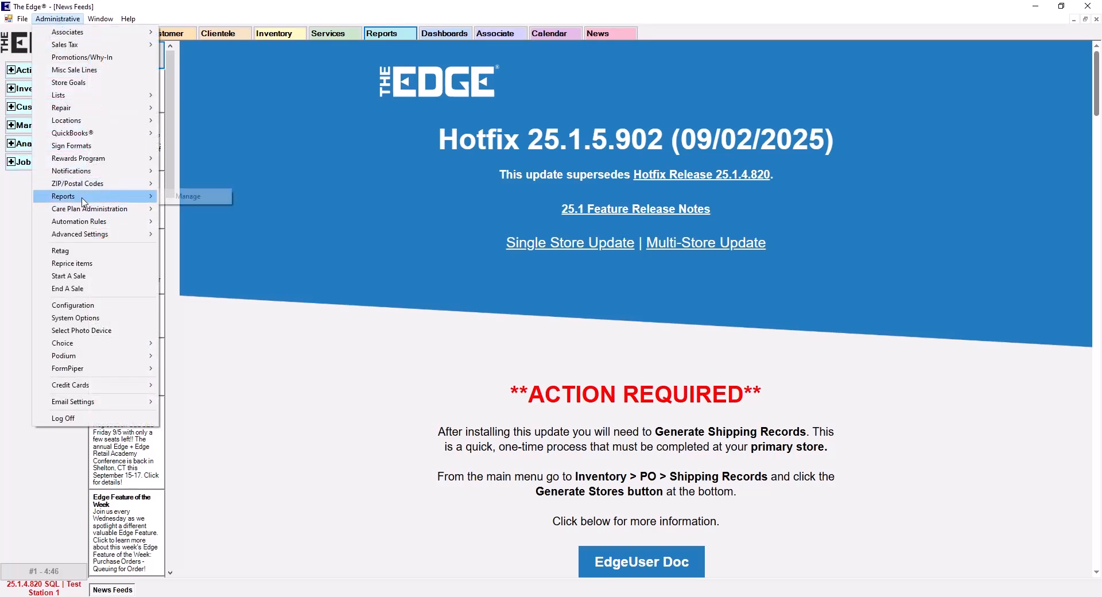
left_click(190, 197)
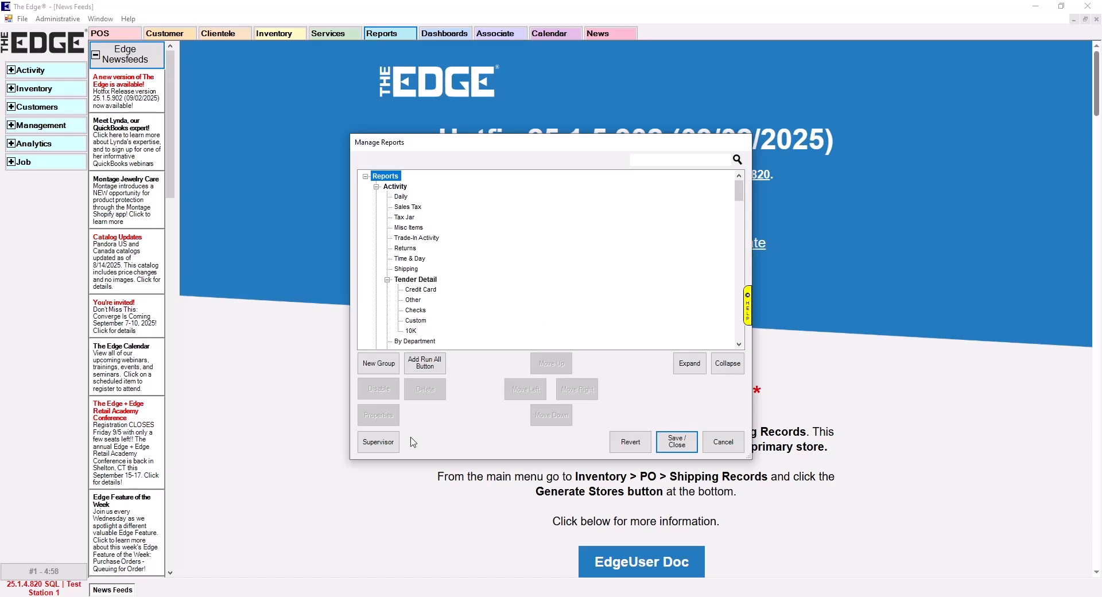
left_click(381, 443)
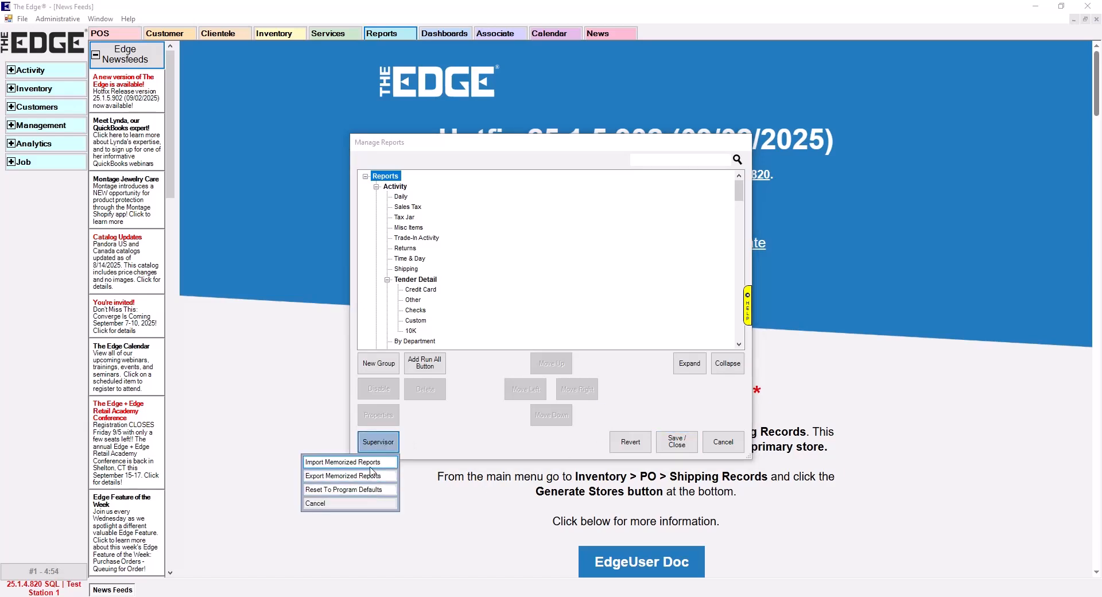
left_click(371, 463)
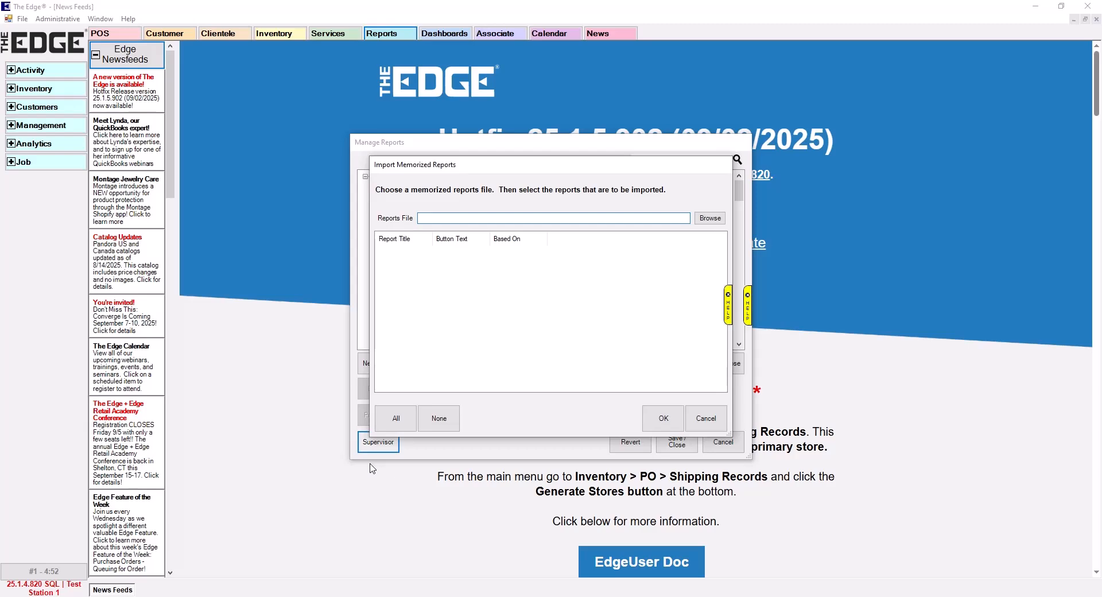
left_click(710, 219)
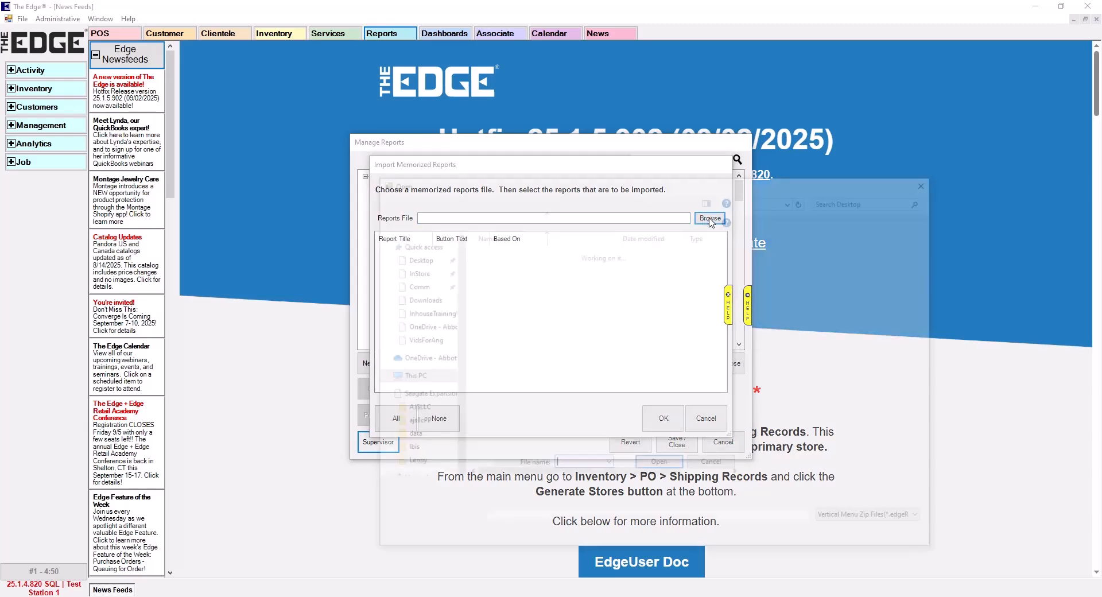
left_click(539, 313)
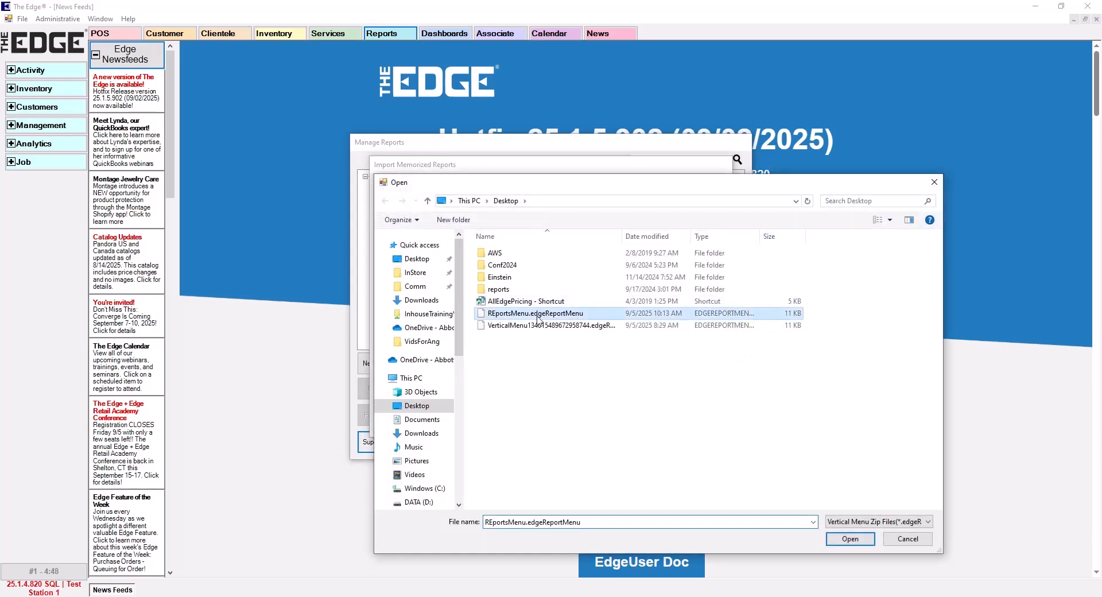
left_click(850, 538)
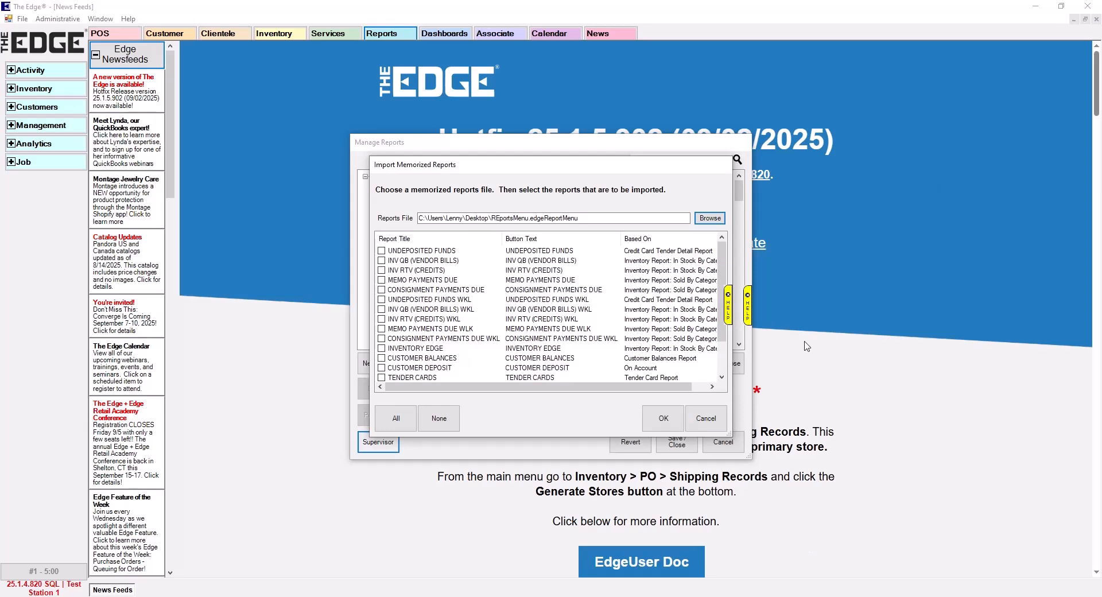
Select all memorized reports in the file and import them
scroll(722, 260, "down", 3)
scroll(722, 259, "up", 3)
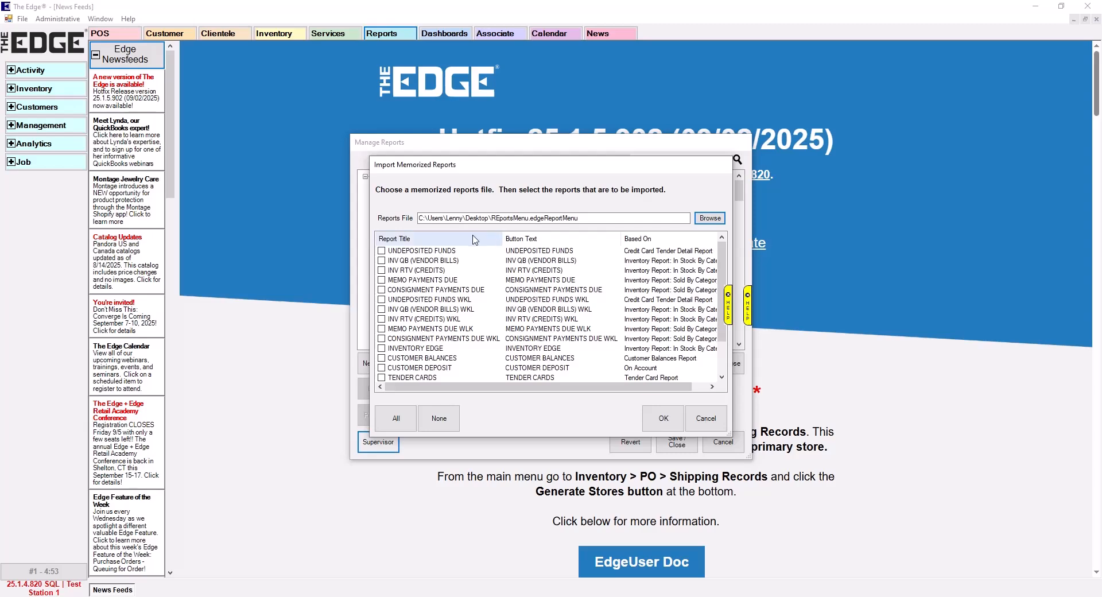
left_click(396, 418)
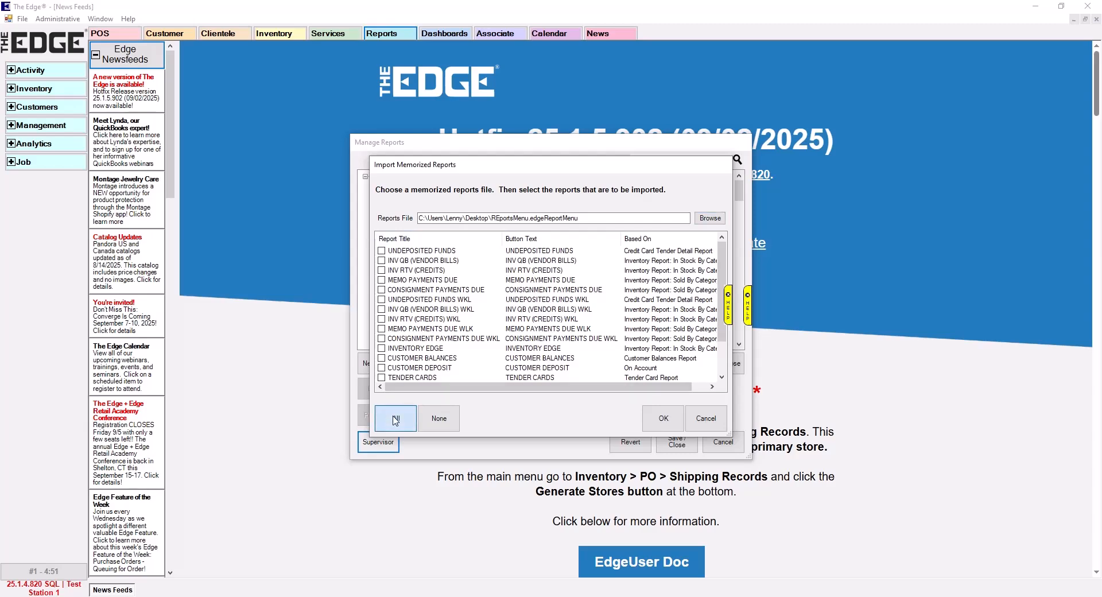
scroll(424, 269, "down", 3)
scroll(445, 336, "up", 2)
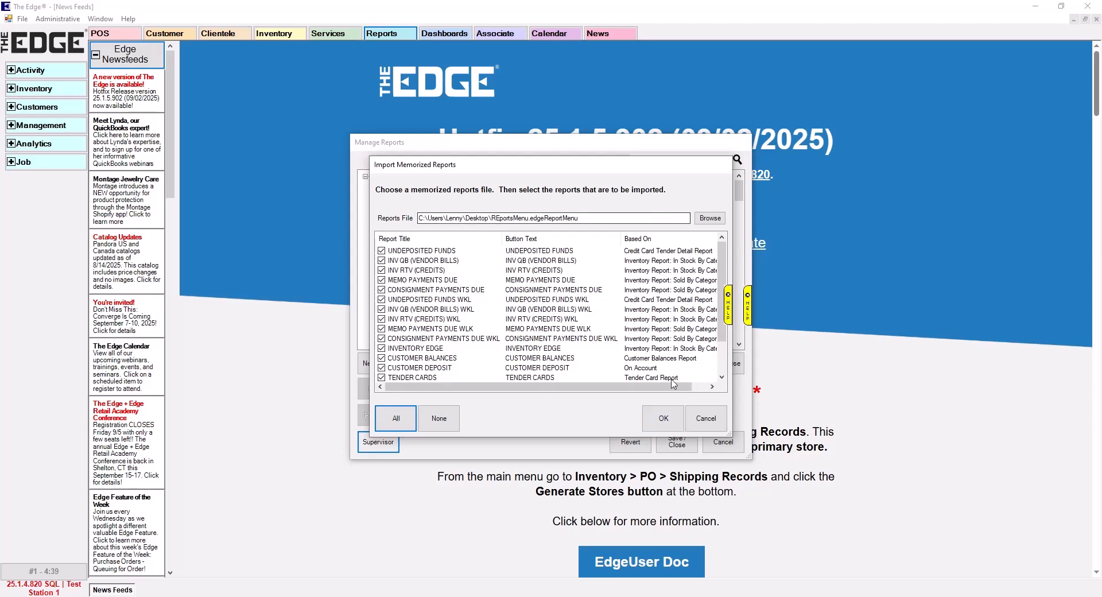
left_click(662, 419)
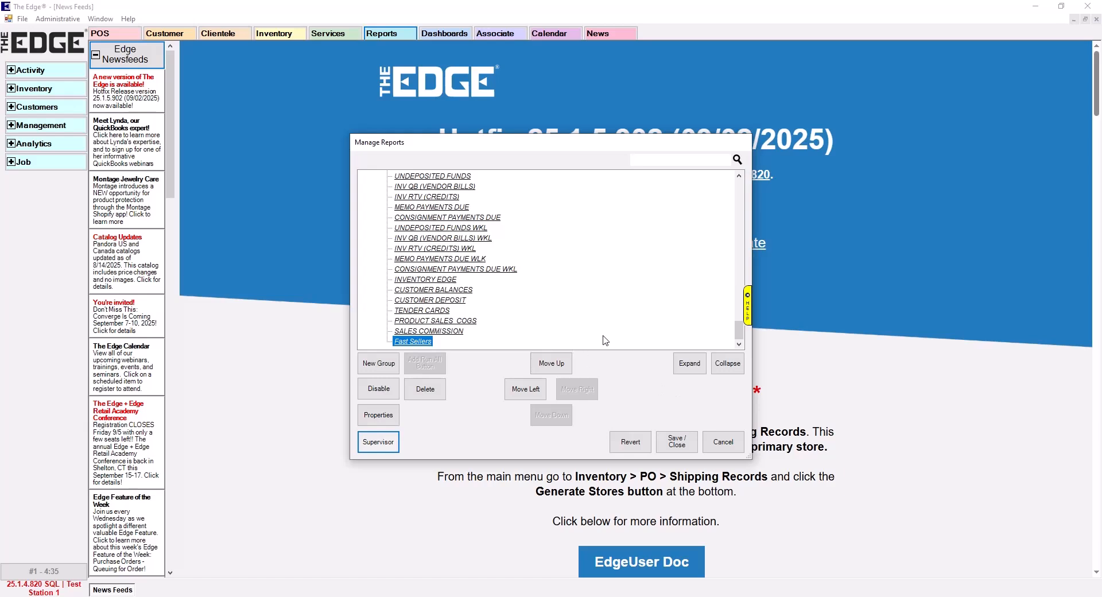
Review the Imported Reports group in the report tree, then save the changes and close the report manager
scroll(387, 270, "up", 3)
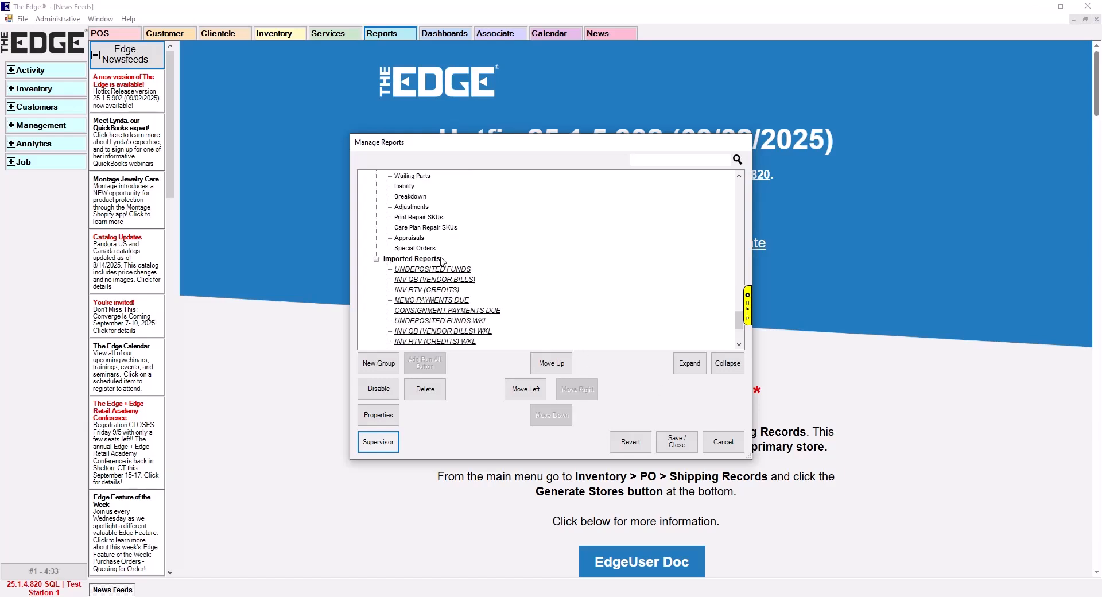
scroll(477, 253, "down", 3)
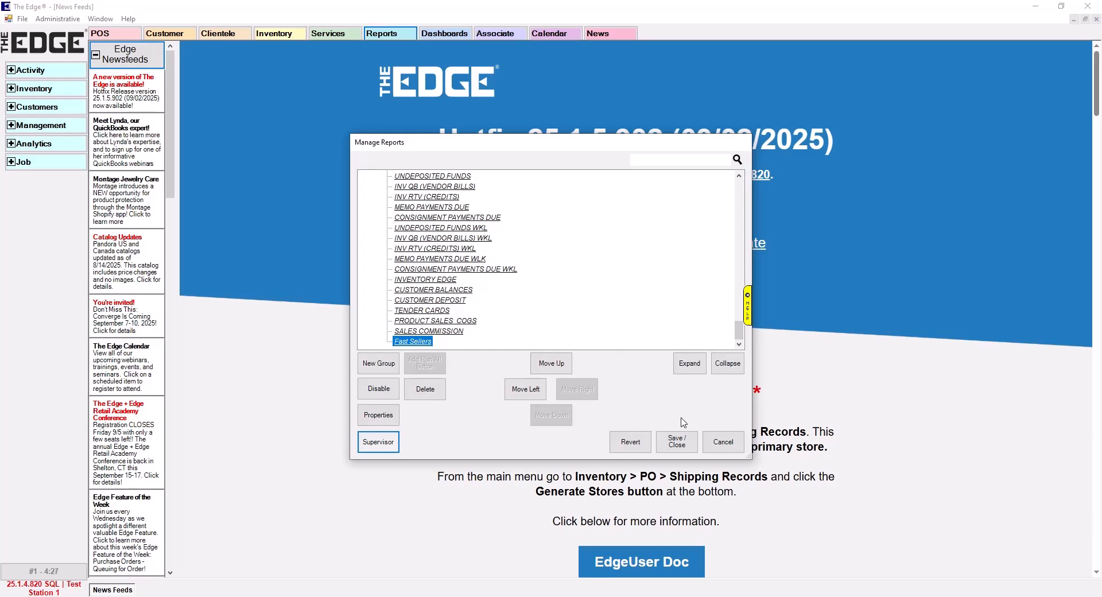
left_click(677, 442)
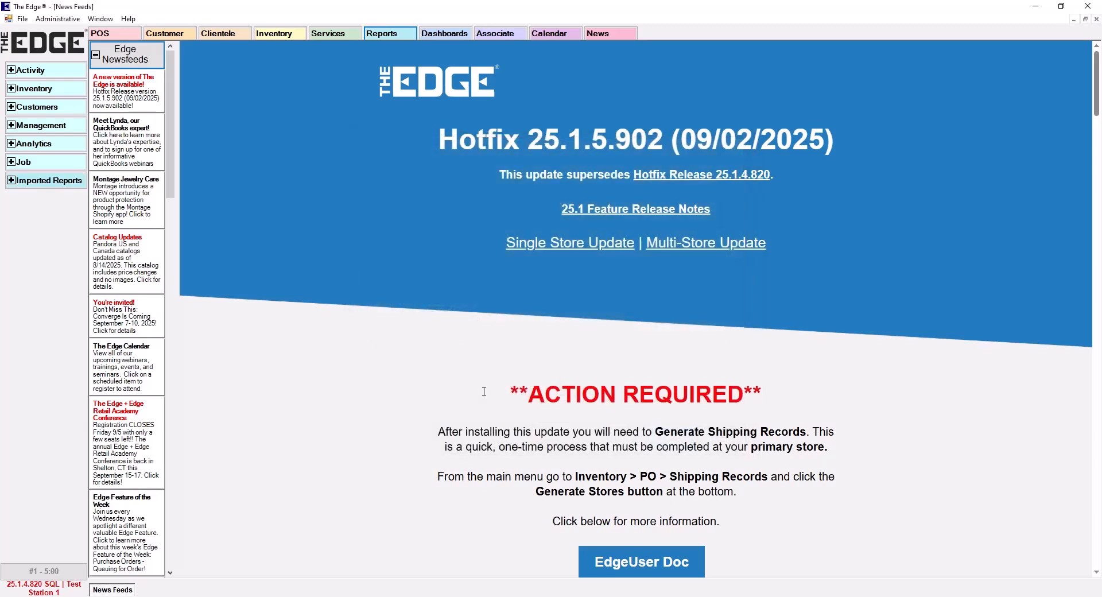
Expand the Imported Reports group in the report list and review its reports
left_click(8, 180)
scroll(54, 253, "down", 3)
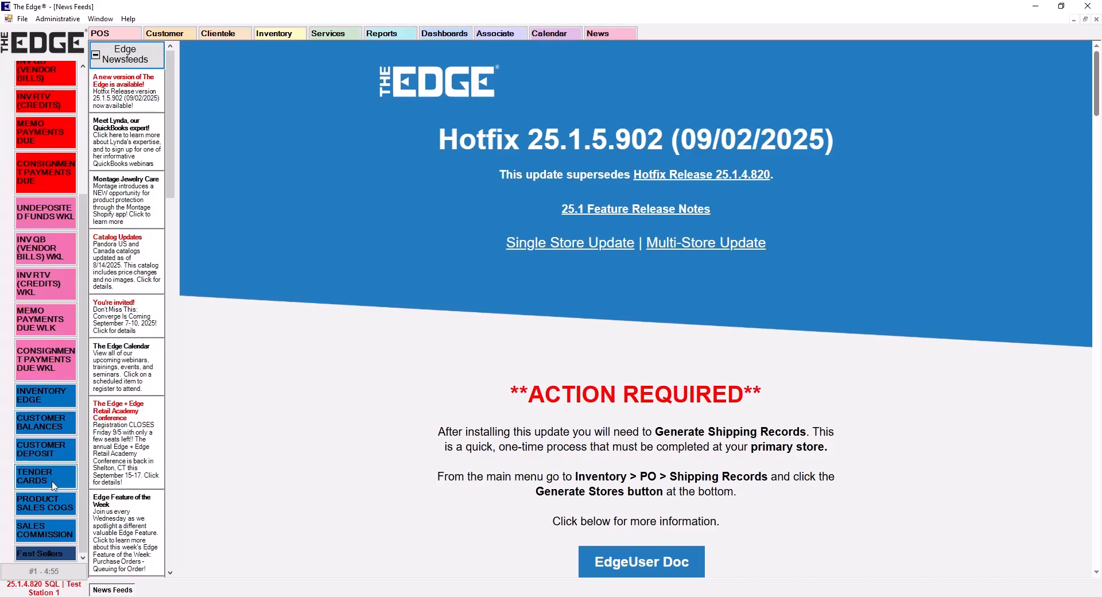
scroll(51, 338, "up", 3)
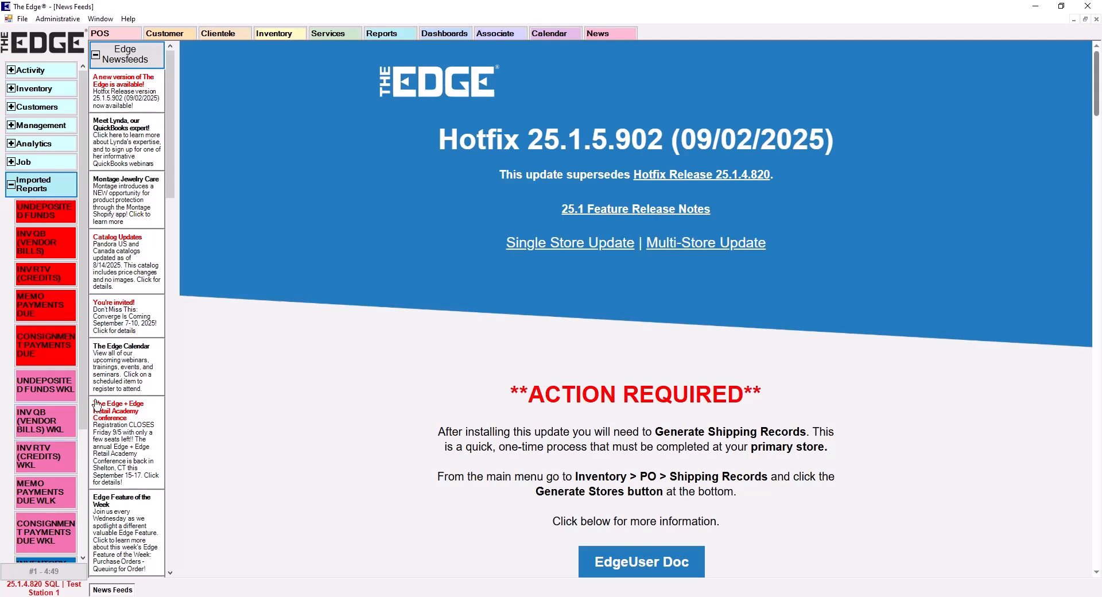
Reopen the report manager, collapse the report tree and create a new group named Daily with a red button color
left_click(64, 21)
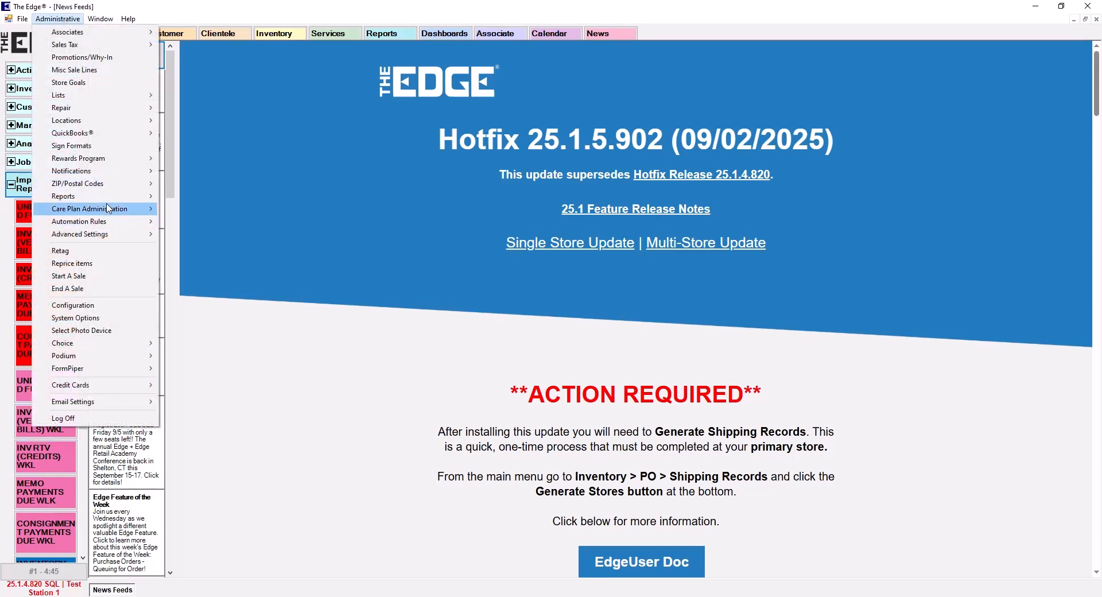
mouse_move(105, 201)
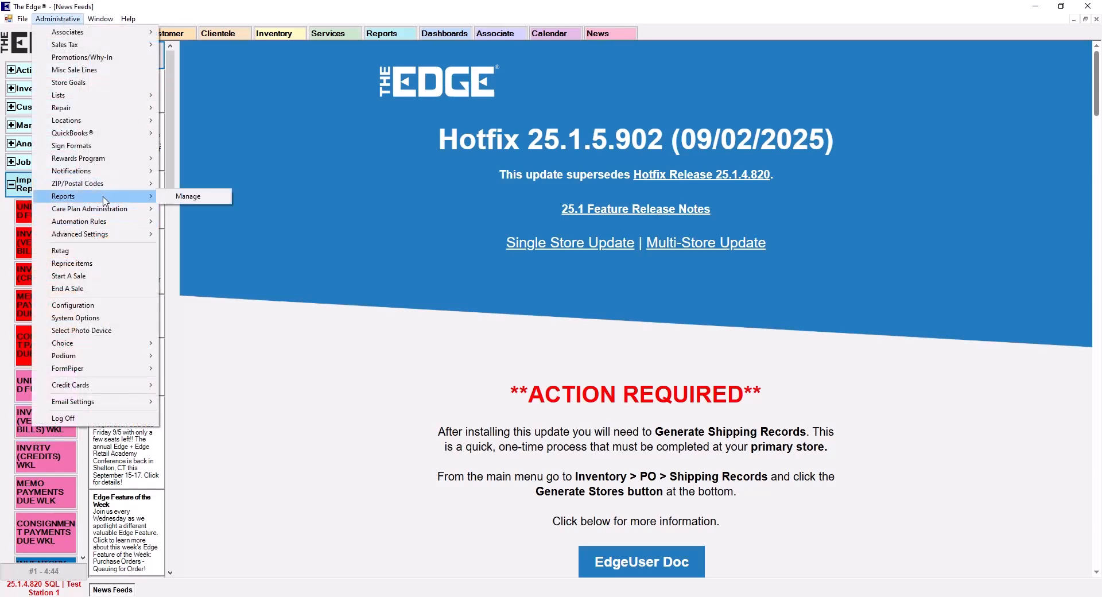
left_click(183, 197)
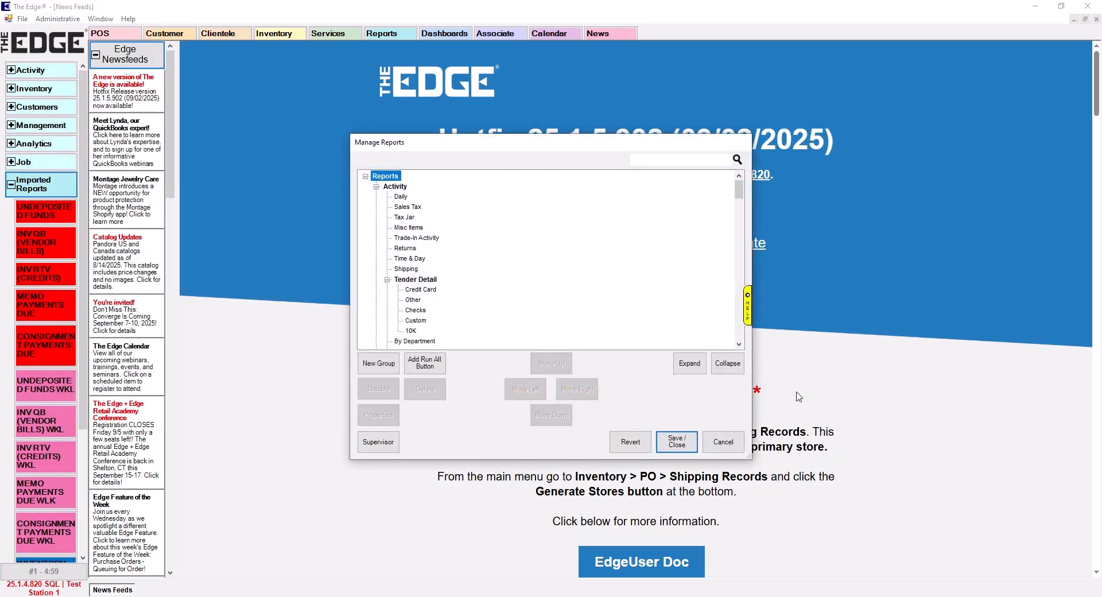
left_click(727, 363)
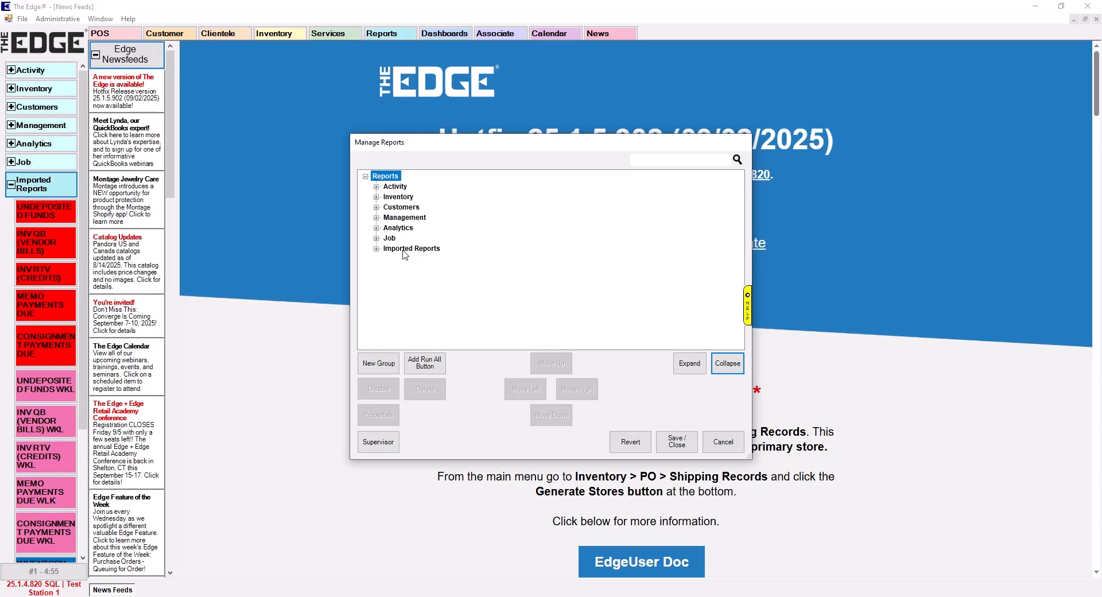
left_click(377, 368)
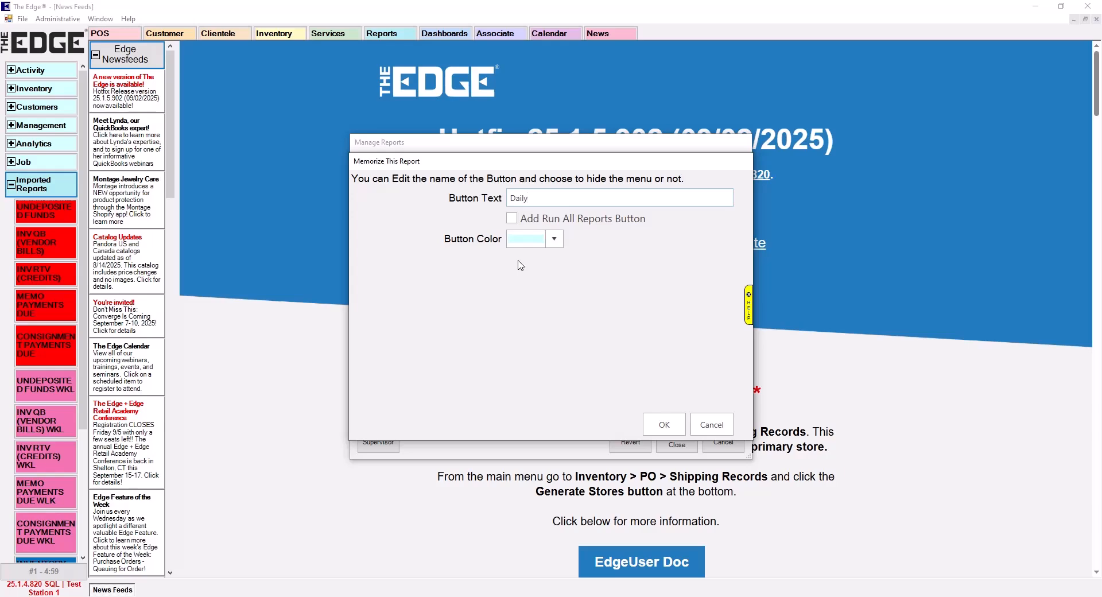
left_click(552, 239)
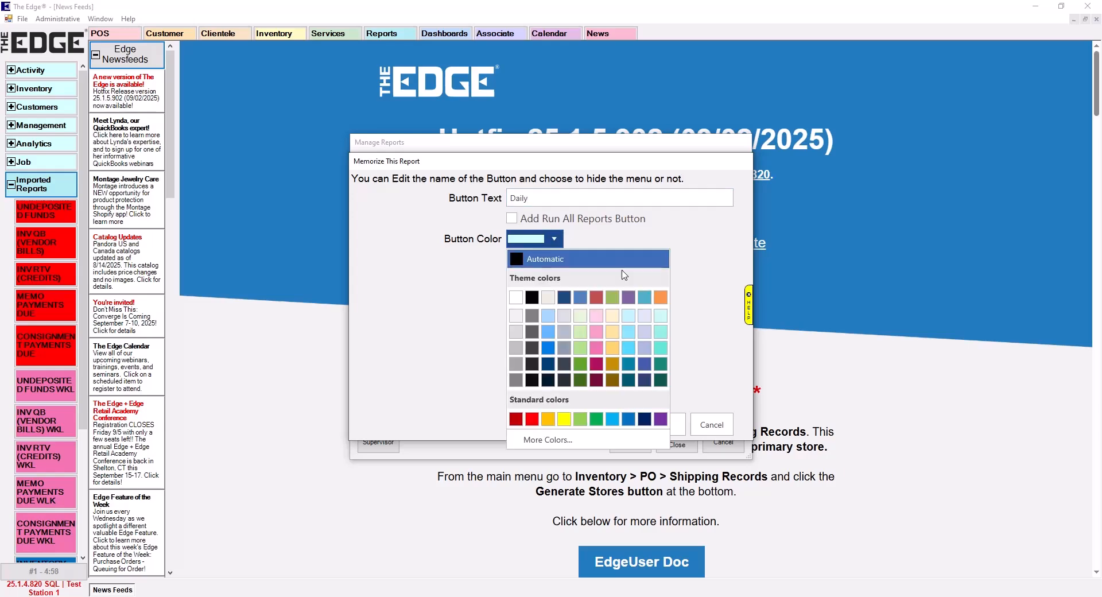
left_click(532, 419)
left_click(664, 425)
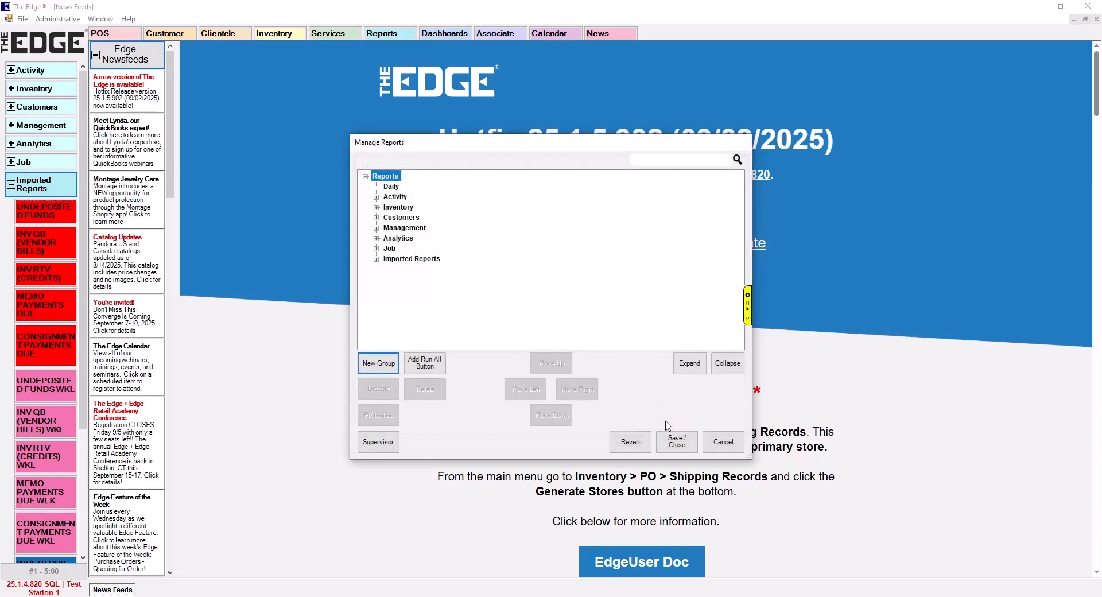
Move the Daily group down to the end of the report tree, below Imported Reports
left_click(395, 188)
left_click(551, 415)
left_click(551, 415)
left_click(550, 414)
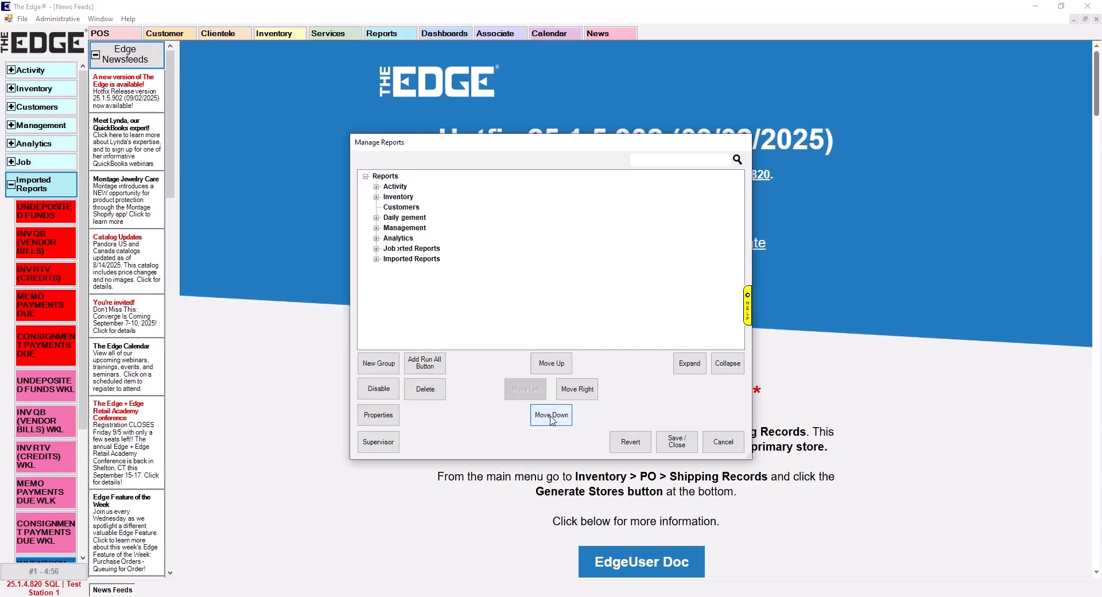
left_click(551, 414)
left_click(551, 415)
left_click(551, 415)
left_click(551, 414)
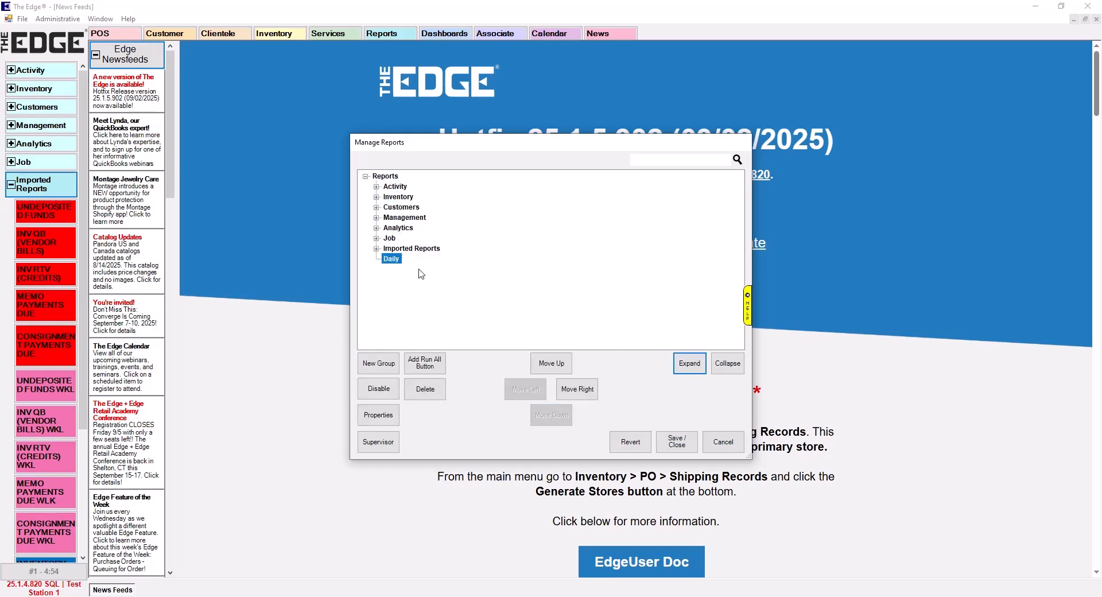
Move the UNDEPOSITED FUNDS report out of Imported Reports and nest it inside the Daily group
left_click(377, 249)
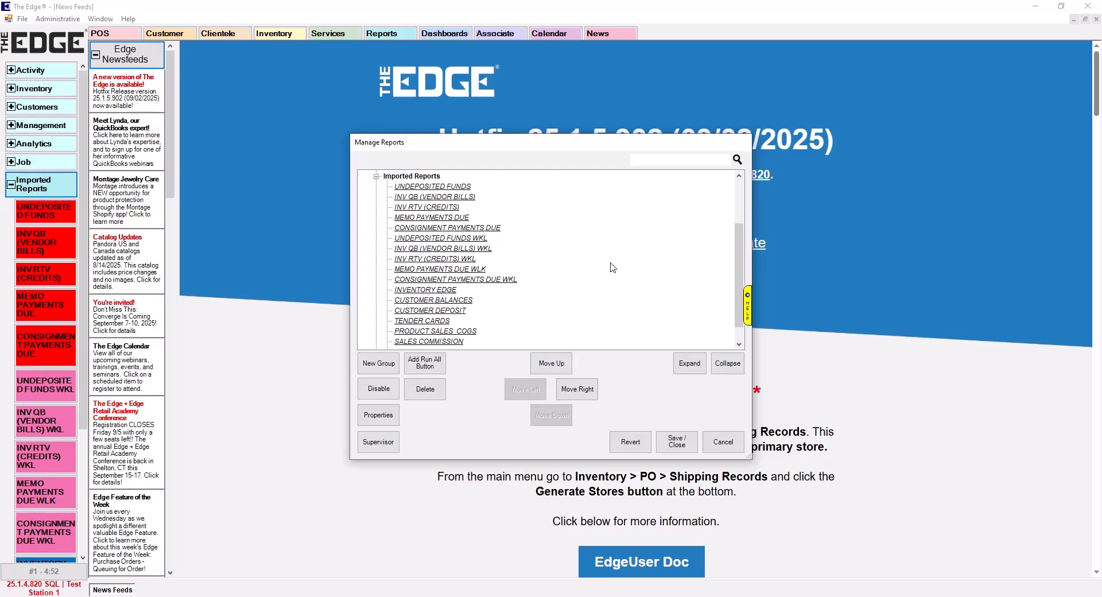
left_click(453, 187)
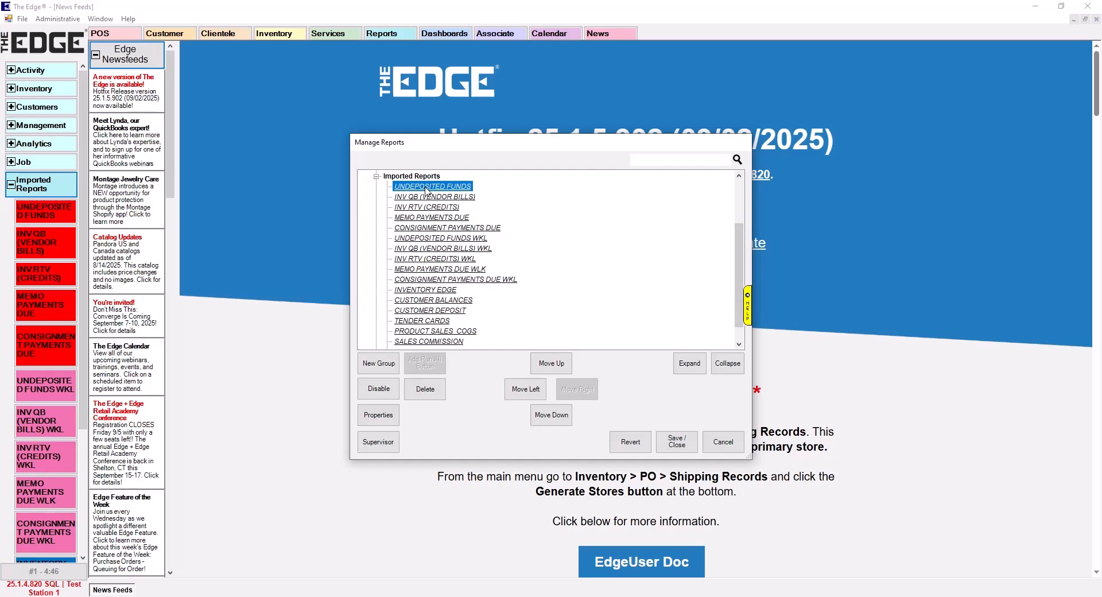
left_click_drag(427, 191, 399, 340)
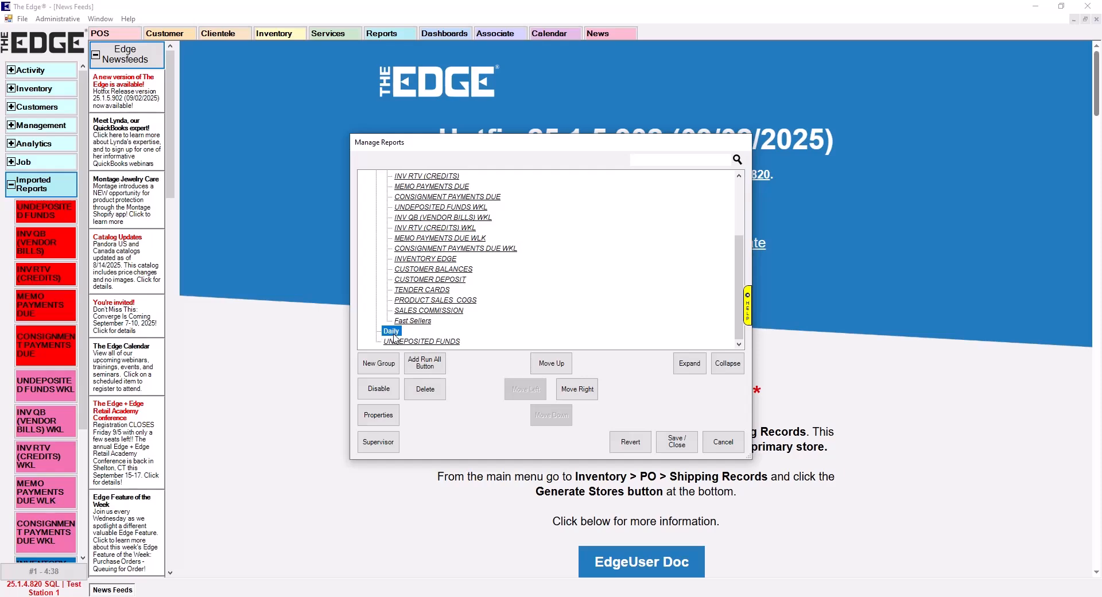
left_click(422, 341)
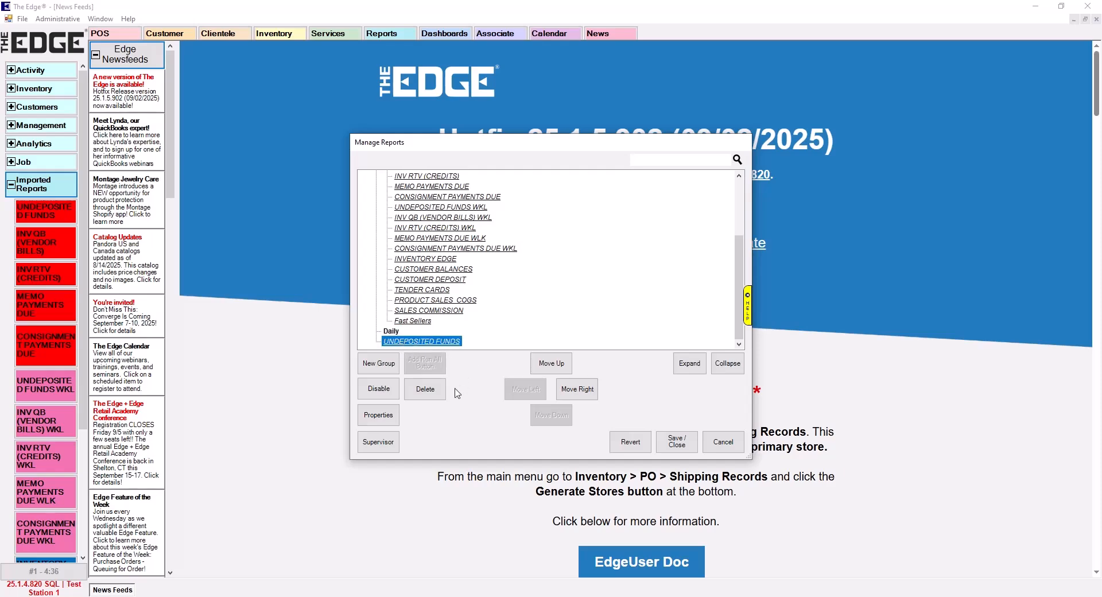
left_click(573, 390)
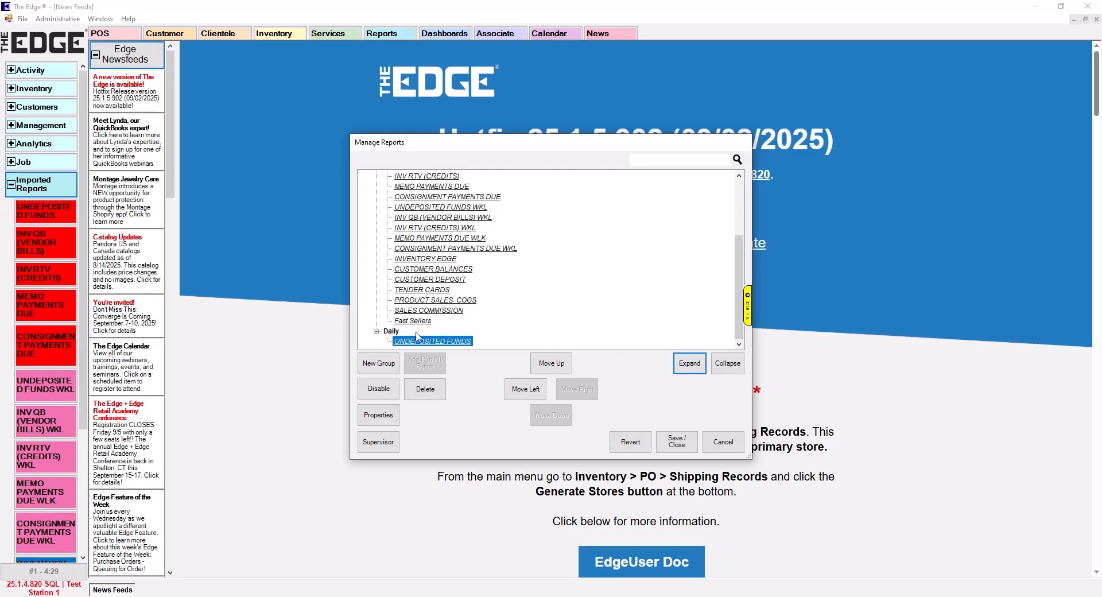
Move the INV QB (VENDOR BILLS) report from Imported Reports into the Daily group, below UNDEPOSITED FUNDS
scroll(453, 328, "up", 1)
left_click(424, 197)
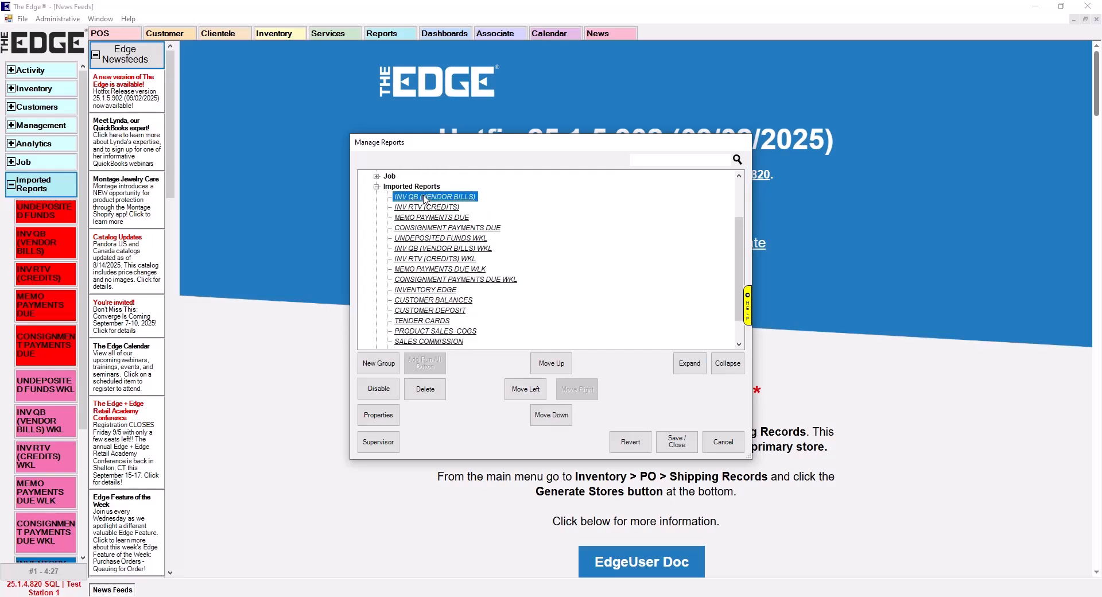
key("Down")
key("Down")
key("Down")
key("Down")
key("Down")
key("Down")
key("Down")
key("Down")
key("Down")
key("Down")
key("Down")
key("Down")
key("Down")
key("Down")
key("Down")
key("Down")
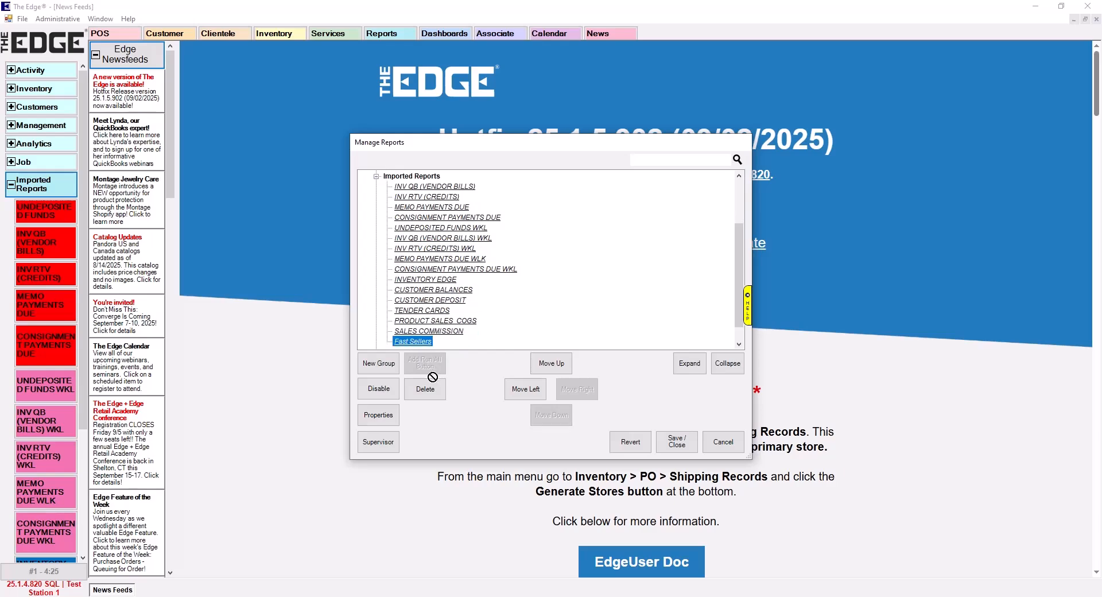
left_click_drag(424, 338, 424, 339)
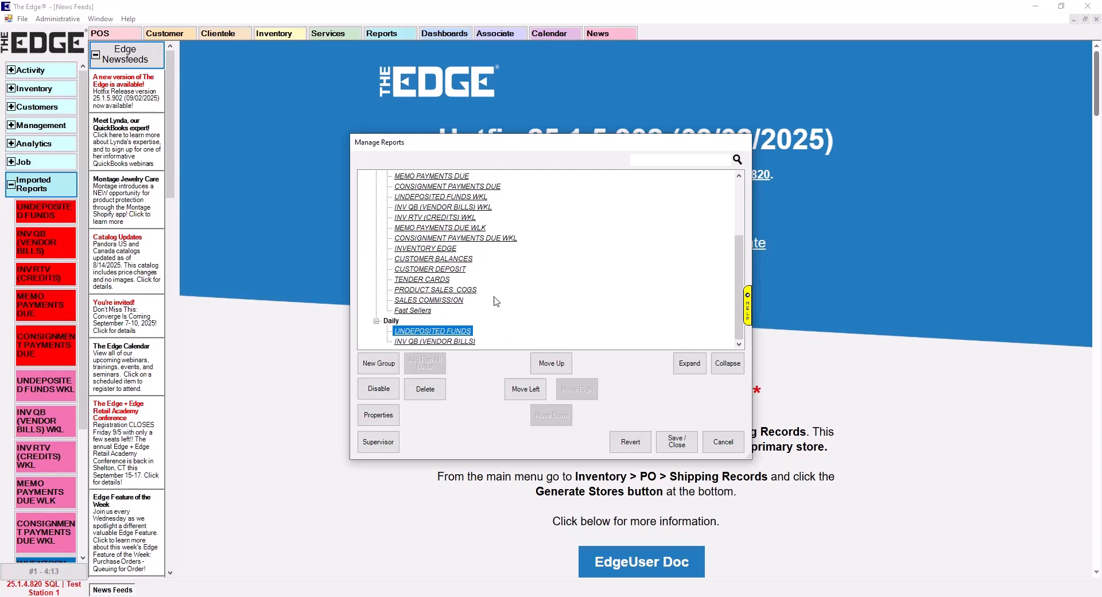
Save the changes and close the report manager, then expand and collapse the Daily group to check its reports
left_click(676, 441)
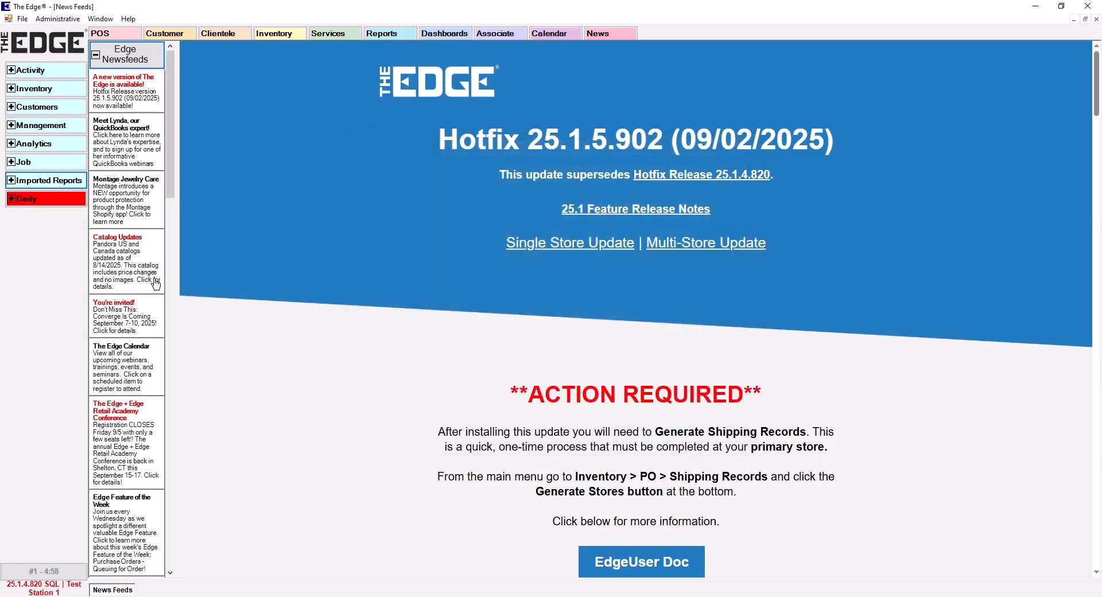
left_click(11, 200)
left_click(11, 199)
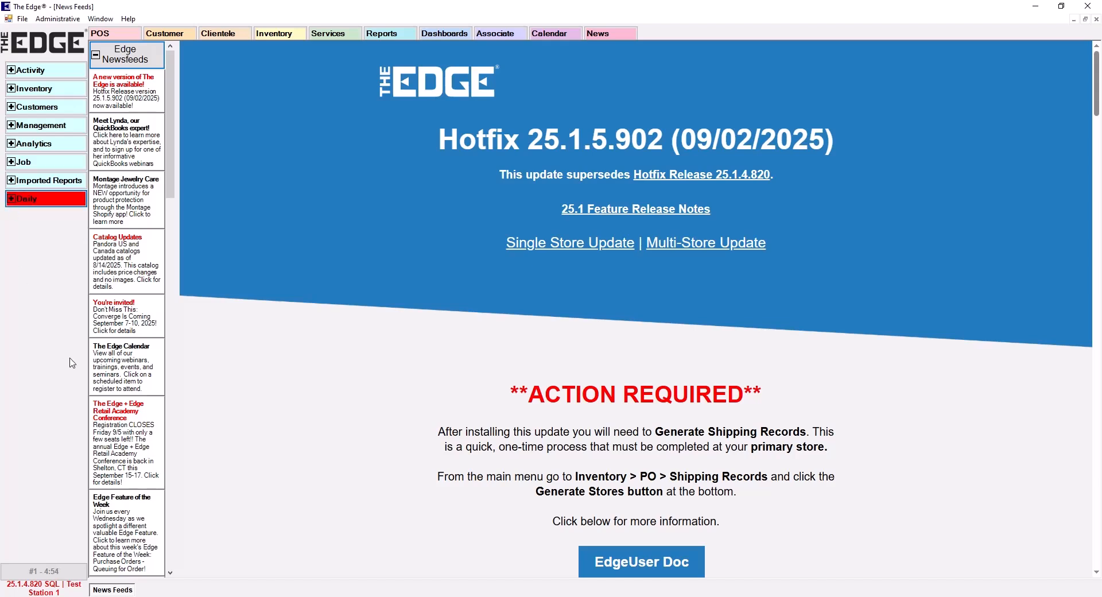